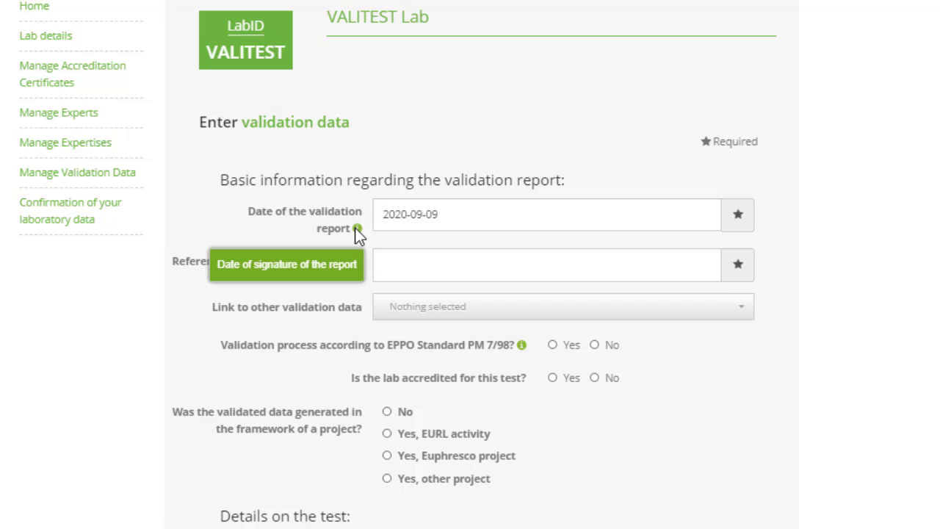
Set the date of the validation report to 2020-05-10
{"action": "left_click", "coordinate": [445, 214]}
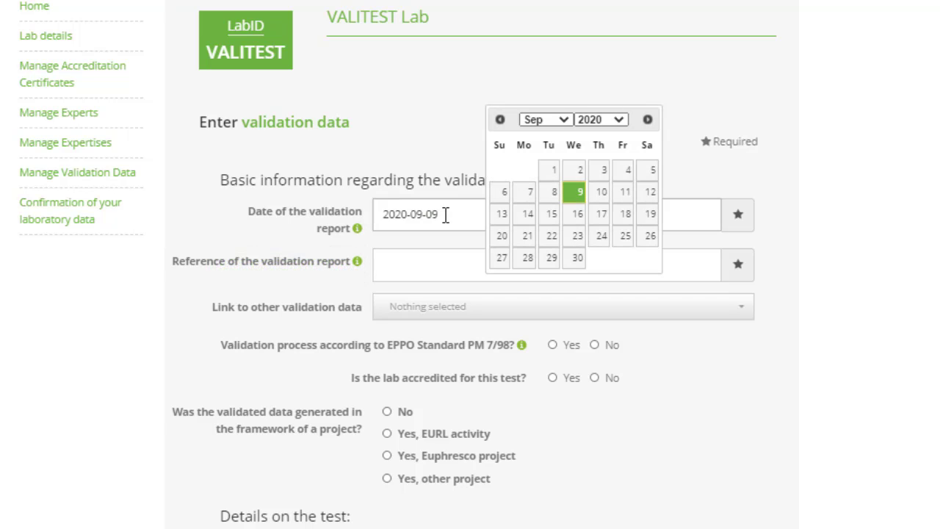
{"action": "left_click", "coordinate": [556, 121]}
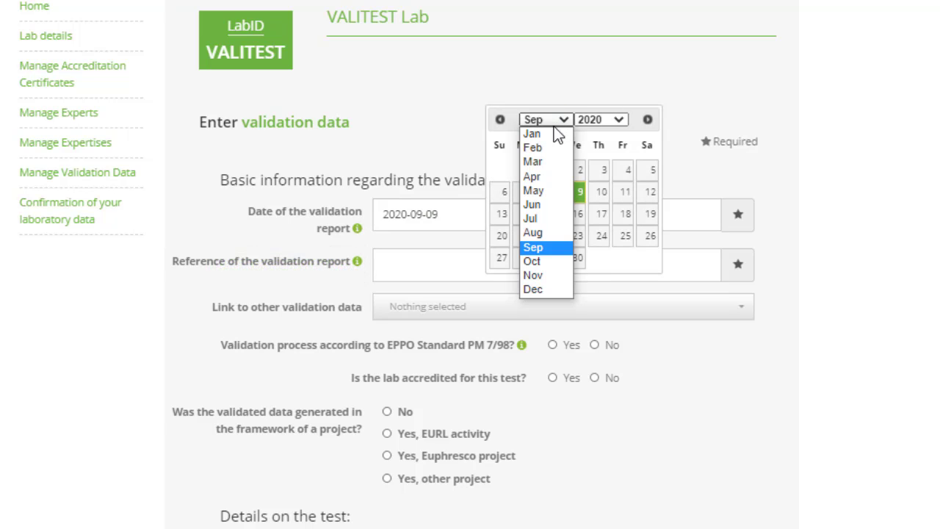
{"action": "left_click", "coordinate": [541, 191]}
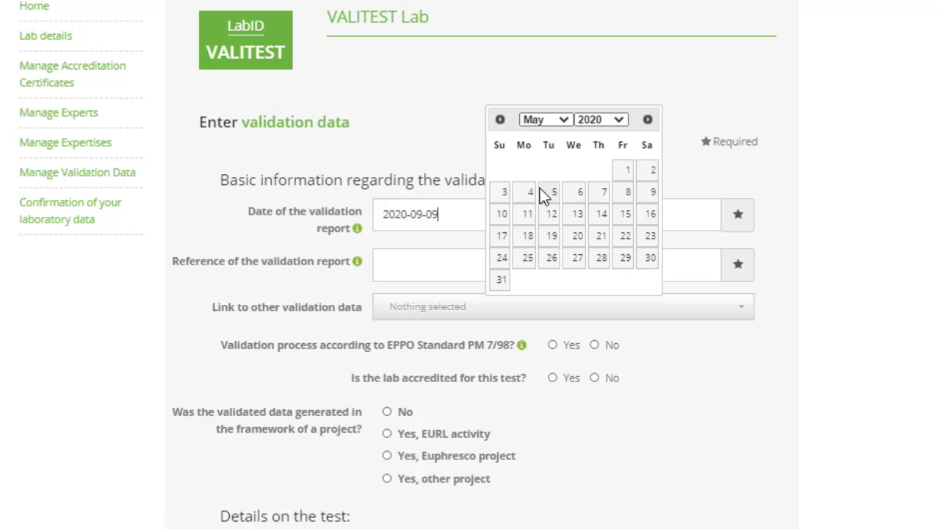
{"action": "left_click", "coordinate": [503, 216]}
Enter VALITEST 202005 Ea as the reference of the validation report
{"action": "mouse_move", "coordinate": [356, 261]}
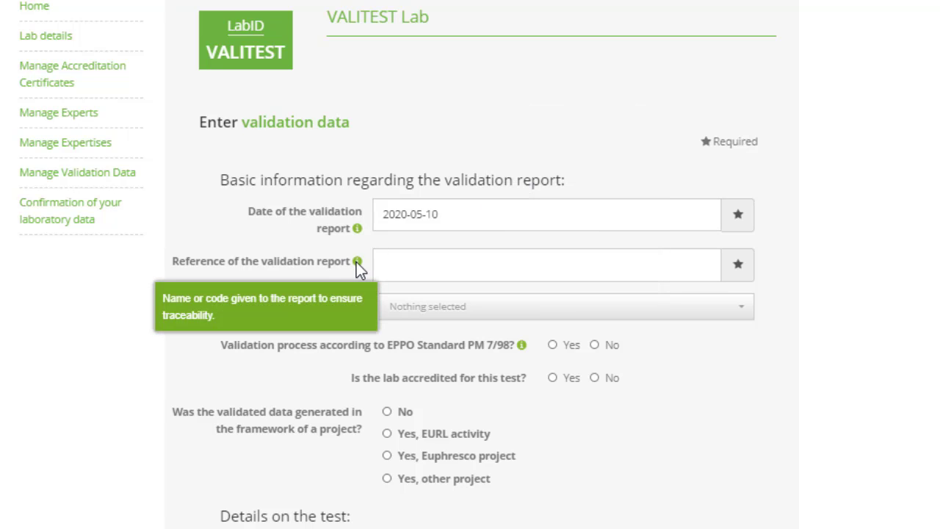
{"action": "left_click", "coordinate": [411, 263]}
{"action": "type", "text": "VA"}
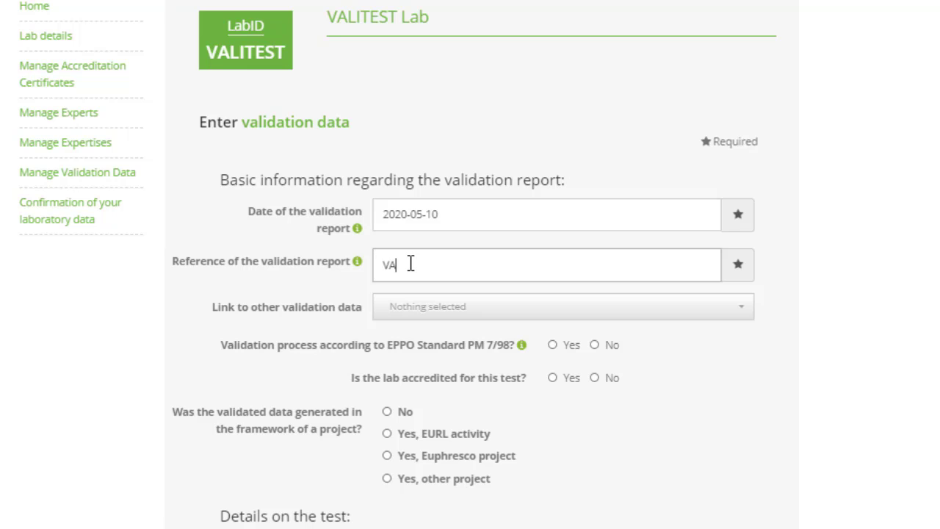
{"action": "type", "text": "LITEST 202005 Ea"}
{"action": "key", "text": "Tab"}
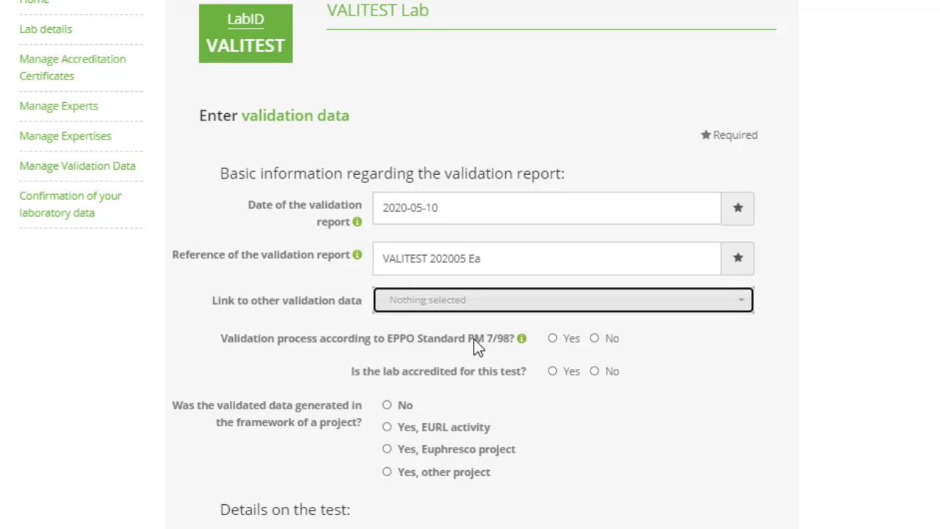
Answer Yes to EPPO Standard PM 7/98, No to lab accreditation, and specify VALITEST as the other project that generated the data
{"action": "mouse_move", "coordinate": [520, 340]}
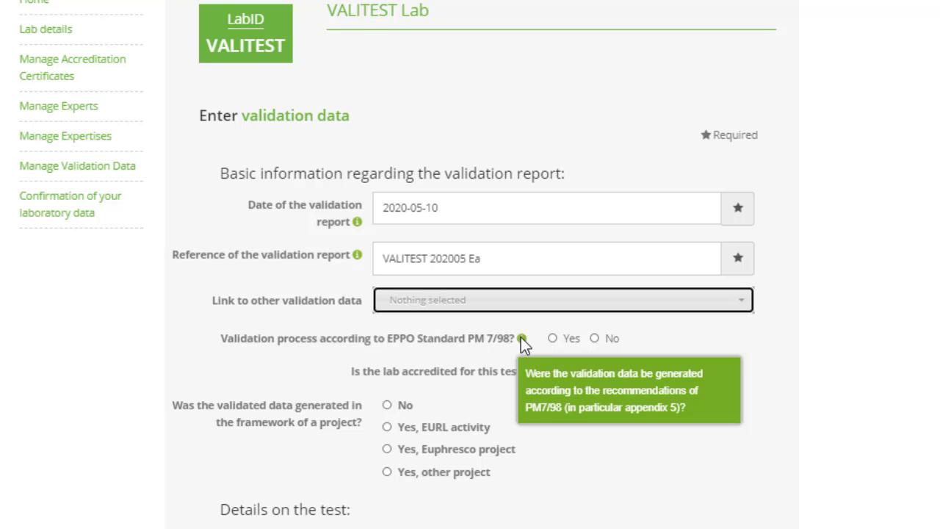
{"action": "left_click", "coordinate": [554, 338]}
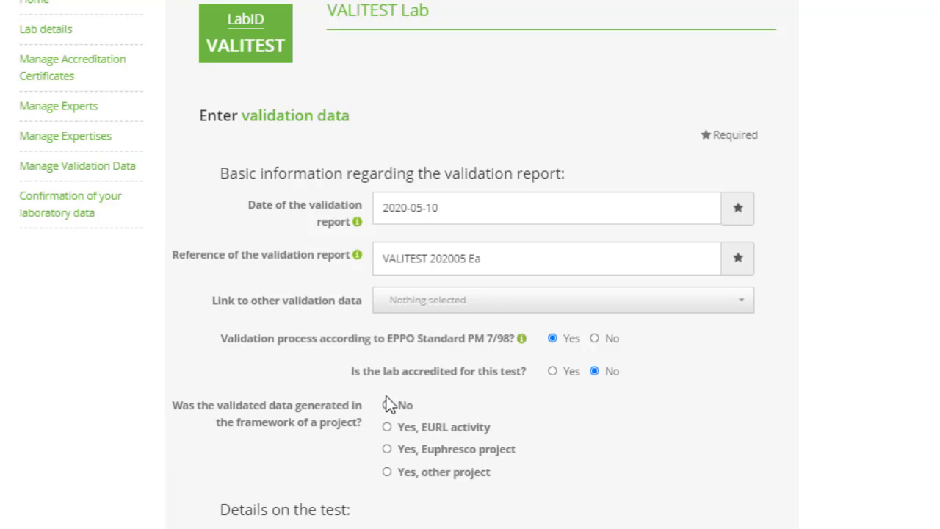
{"action": "left_click", "coordinate": [388, 472]}
{"action": "left_click", "coordinate": [386, 507]}
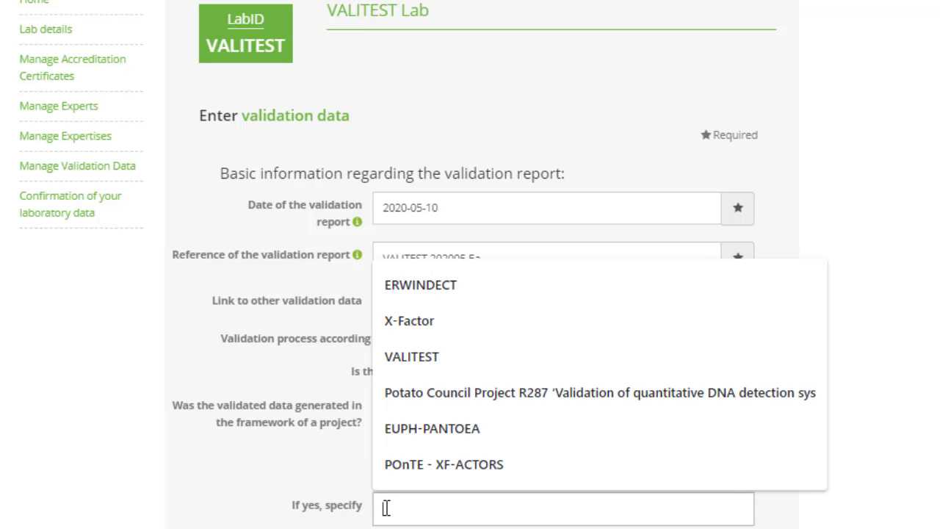
{"action": "left_click", "coordinate": [403, 360]}
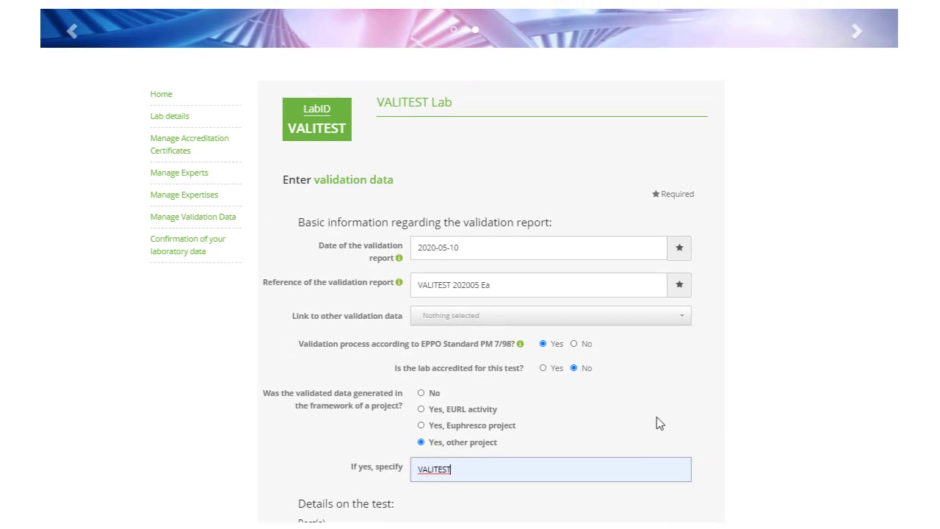
Add Erwinia amylovora (ERWIAM) as the organism by searching for its scientific name
{"action": "scroll", "coordinate": [673, 401], "scroll_direction": "down", "scroll_amount": 6}
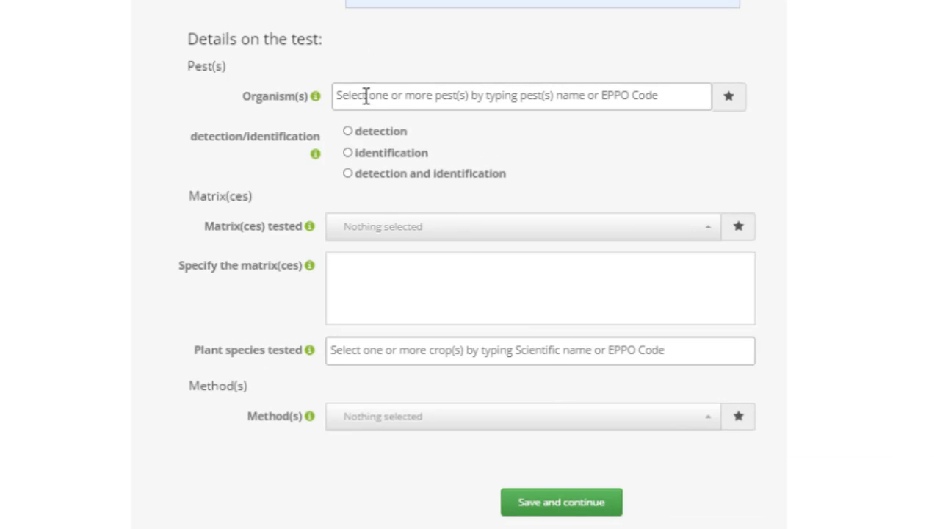
{"action": "mouse_move", "coordinate": [365, 101]}
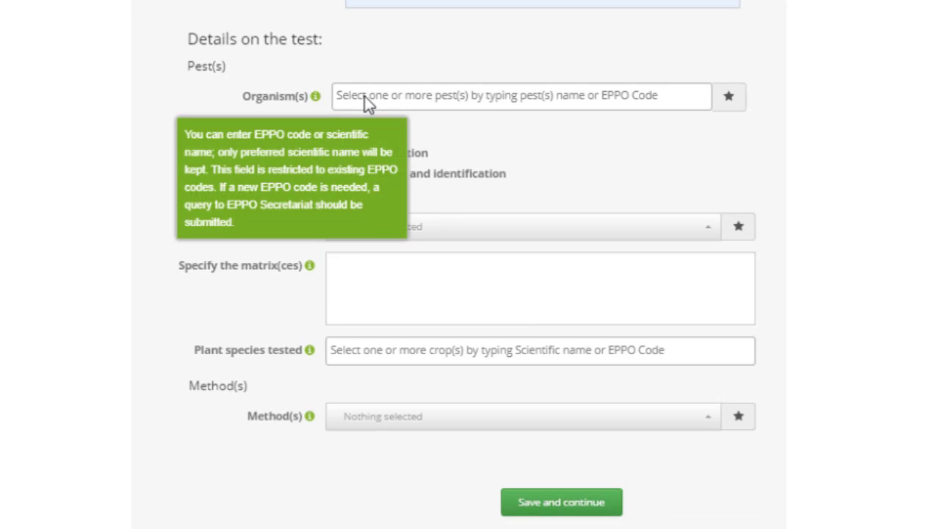
{"action": "left_click", "coordinate": [365, 97]}
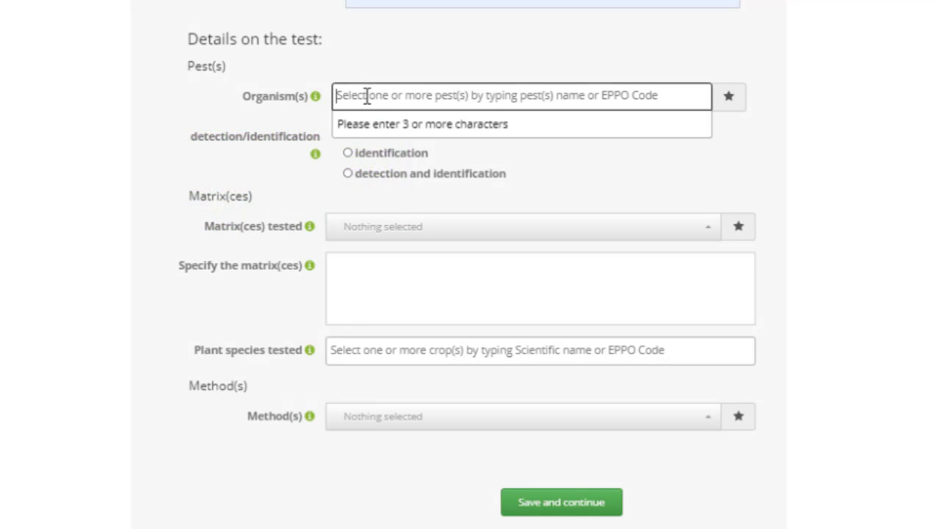
{"action": "type", "text": "erwinia"}
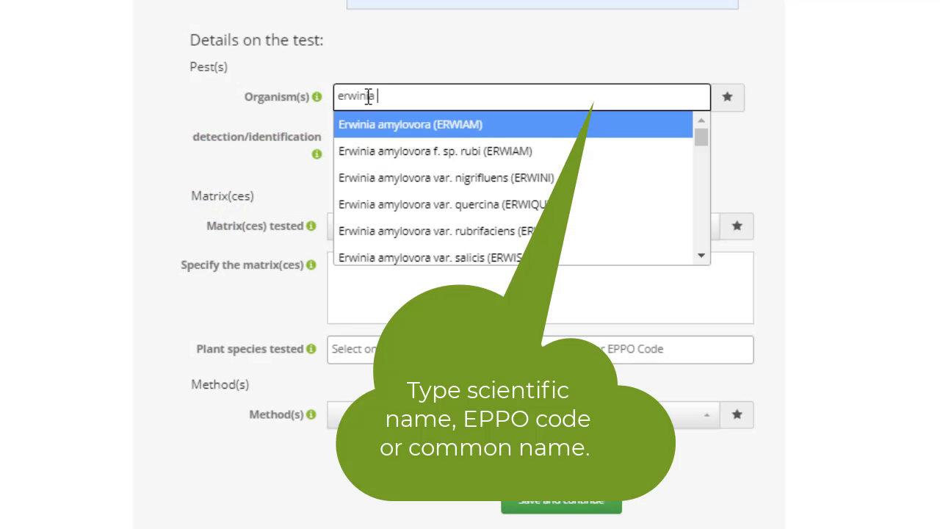
{"action": "left_click", "coordinate": [407, 126]}
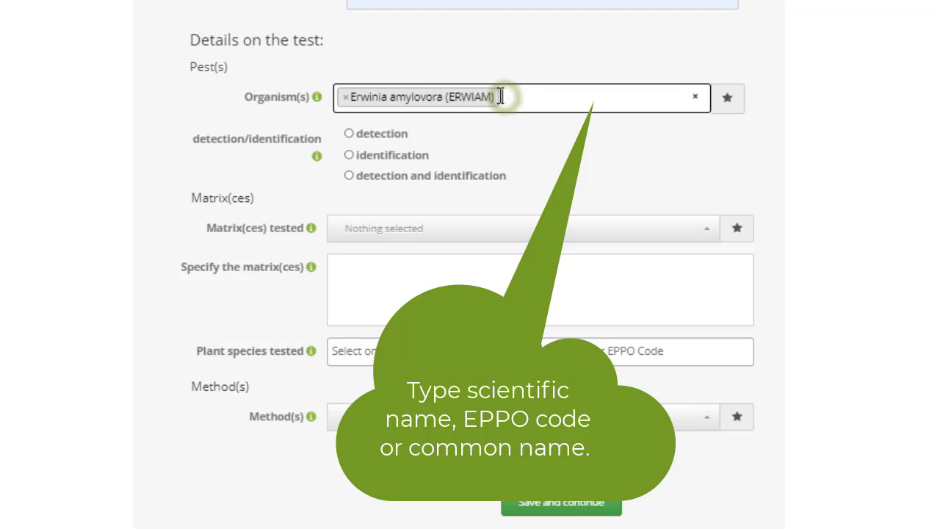
Try choosing the organism by its EPPO code erwiam instead, and clear the selection
{"action": "left_click", "coordinate": [505, 96]}
{"action": "type", "text": "erw"}
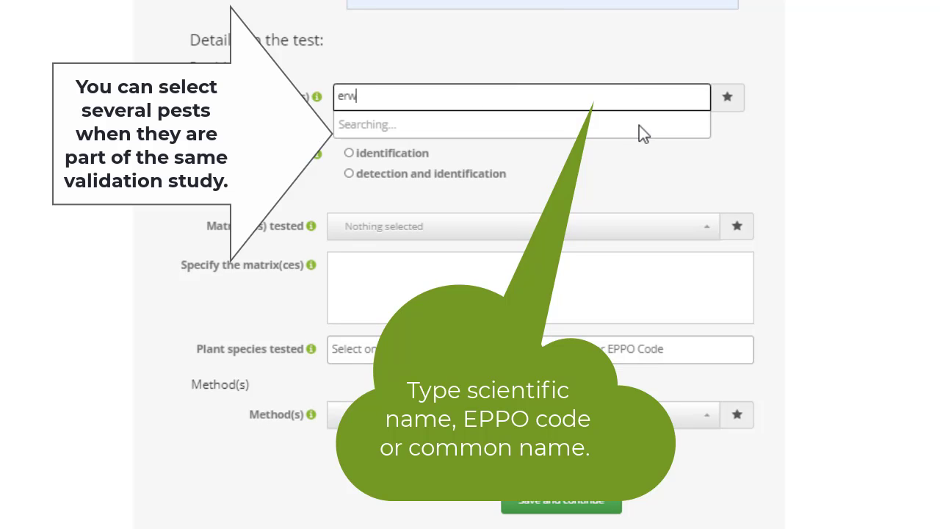
{"action": "type", "text": "ia"}
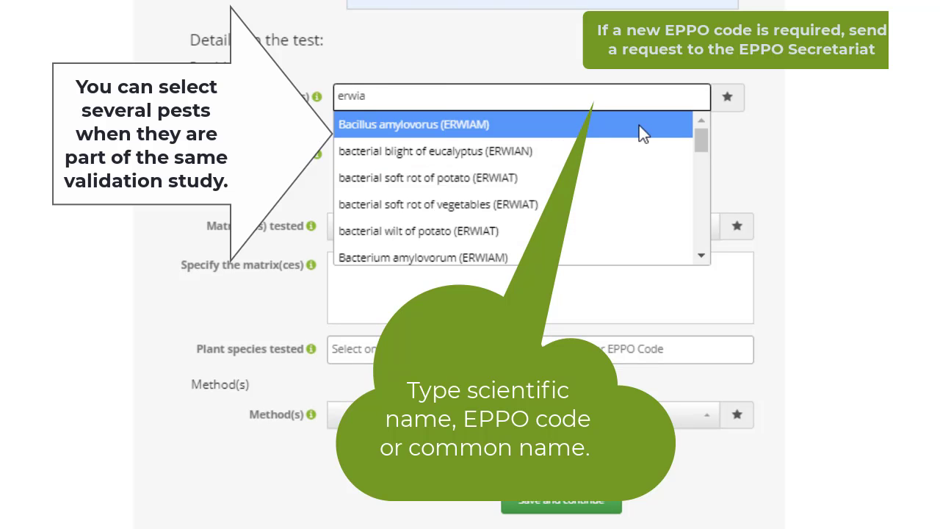
{"action": "type", "text": "m"}
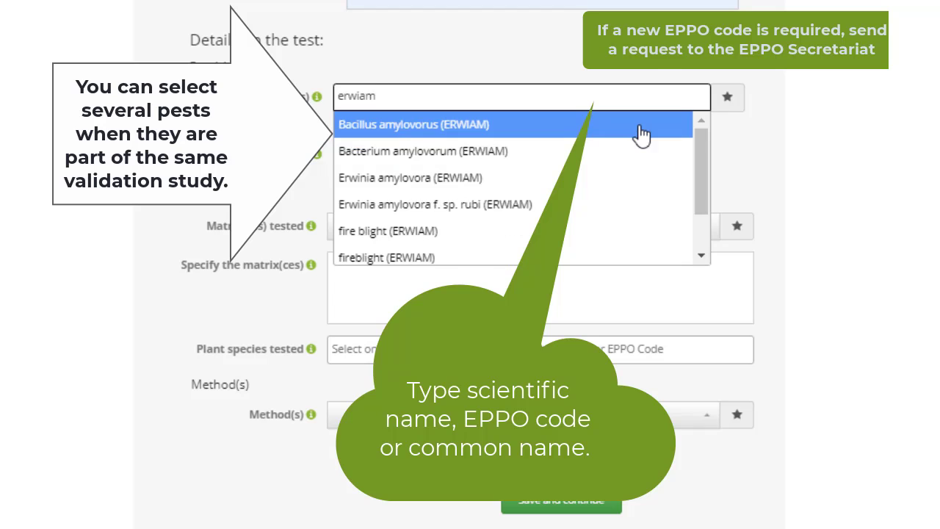
{"action": "left_click", "coordinate": [518, 189]}
{"action": "left_click", "coordinate": [342, 97]}
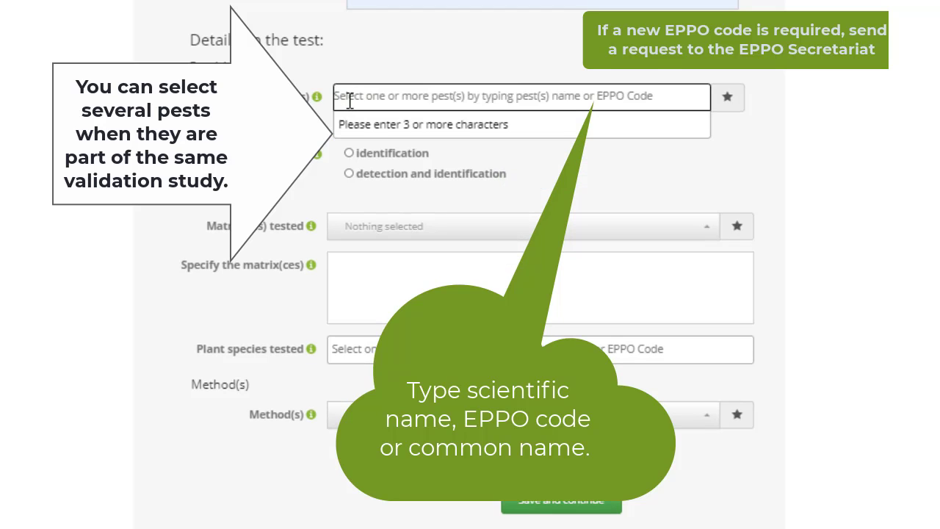
Set the organism to fire blight (ERWIAM) using its common name and mark the test as used for detection
{"action": "type", "text": "fire bligh"}
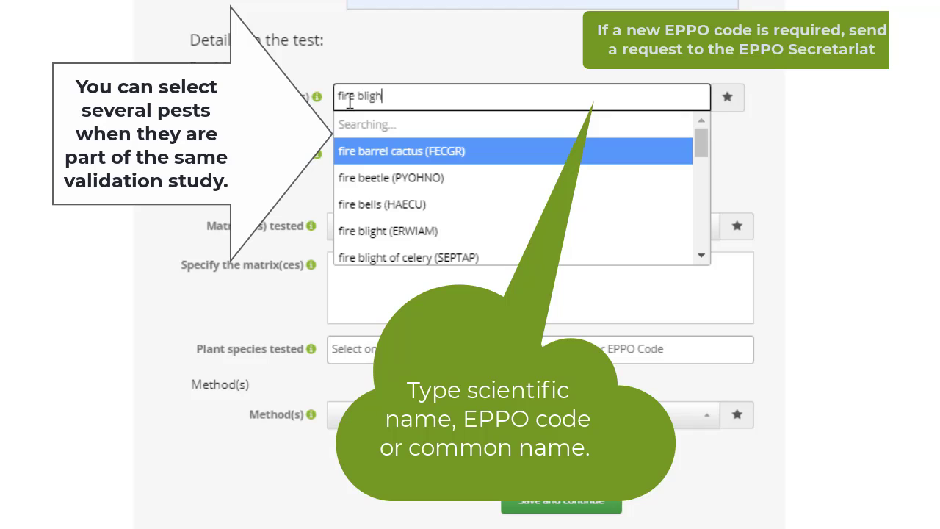
{"action": "type", "text": "t"}
{"action": "left_click", "coordinate": [345, 124]}
{"action": "mouse_move", "coordinate": [319, 161]}
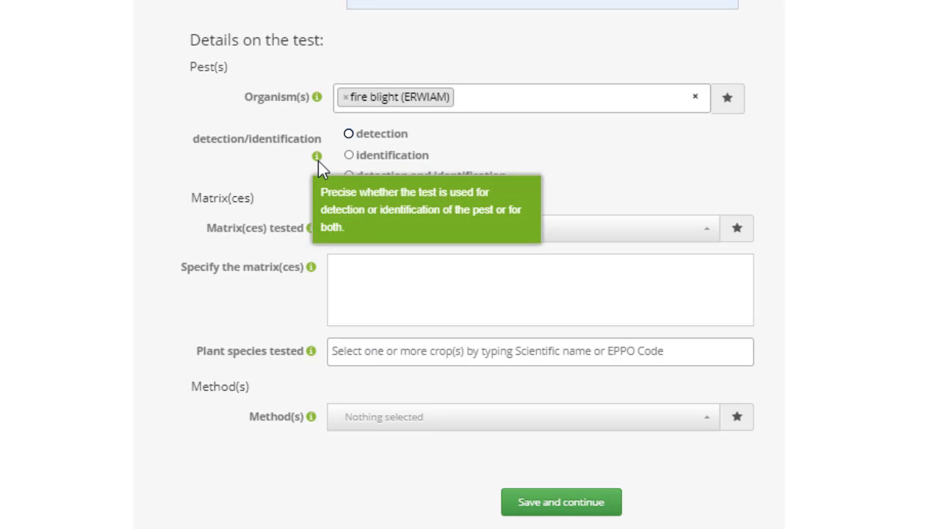
{"action": "left_click", "coordinate": [370, 134]}
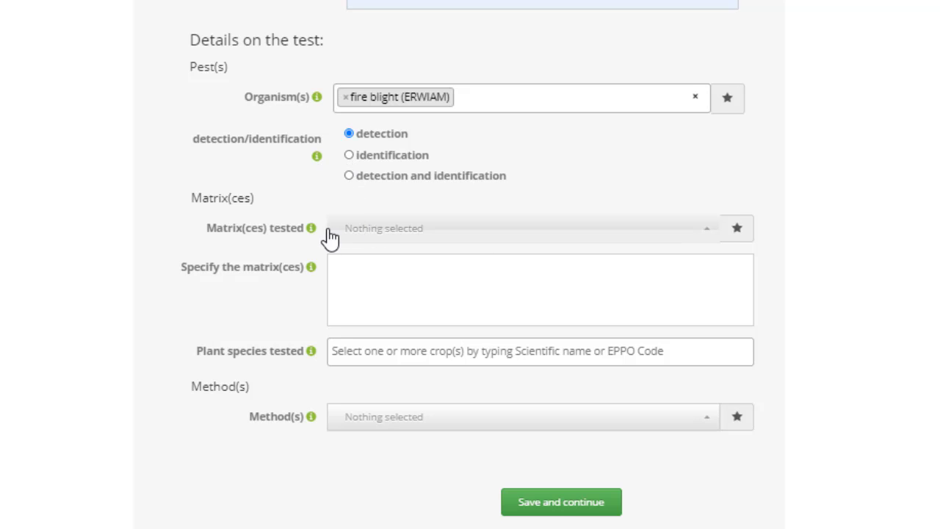
Select Leaves and Flowers as the matrices tested
{"action": "mouse_move", "coordinate": [313, 230]}
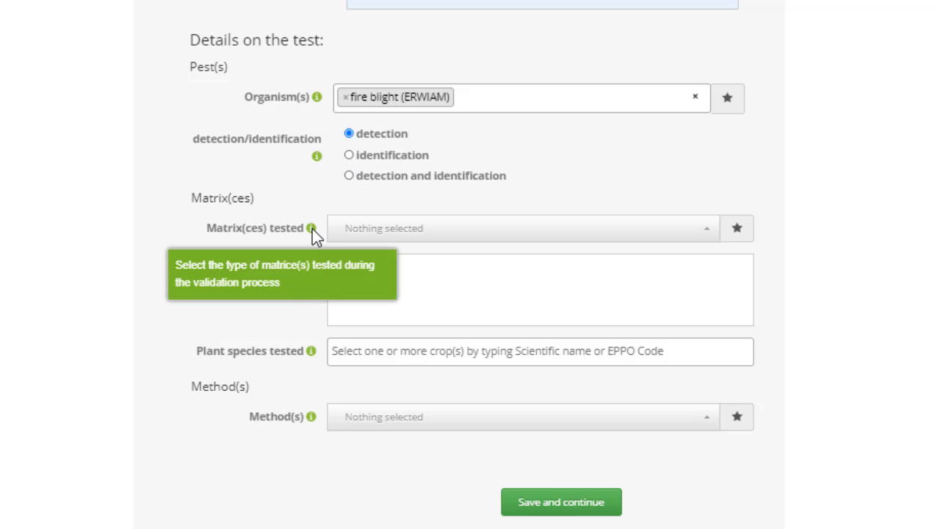
{"action": "left_click", "coordinate": [424, 236]}
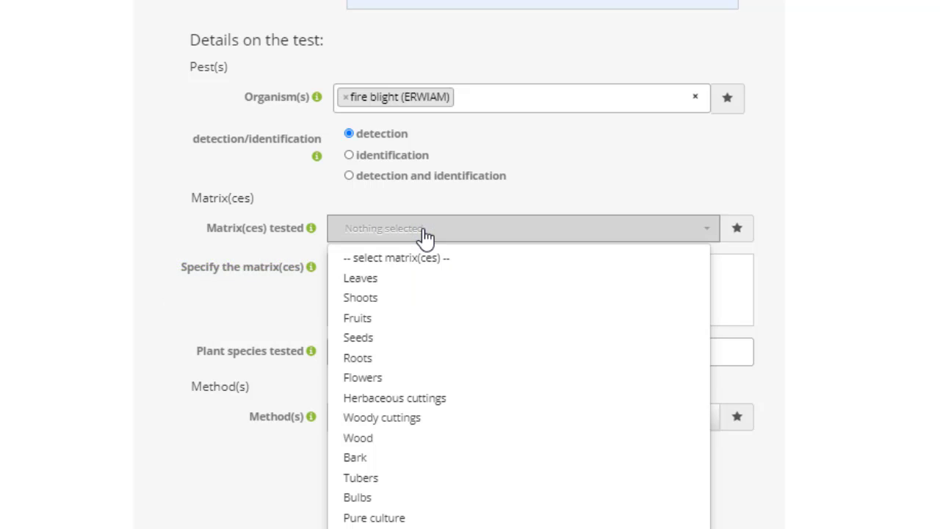
{"action": "left_click", "coordinate": [420, 281]}
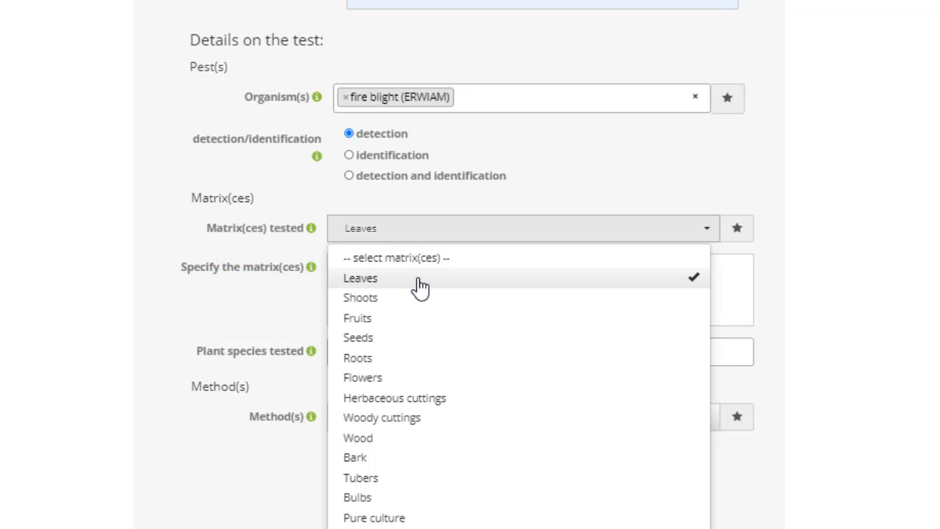
{"action": "left_click", "coordinate": [404, 385]}
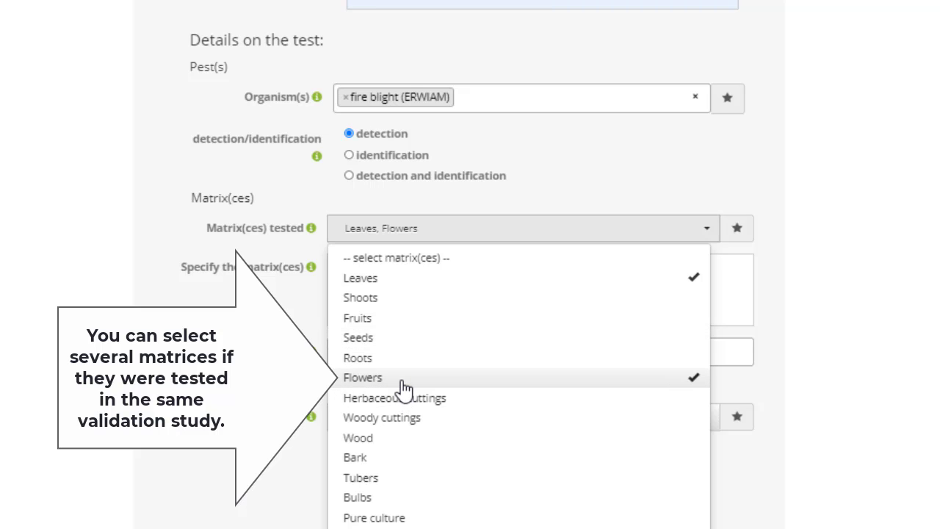
{"action": "left_click", "coordinate": [276, 302]}
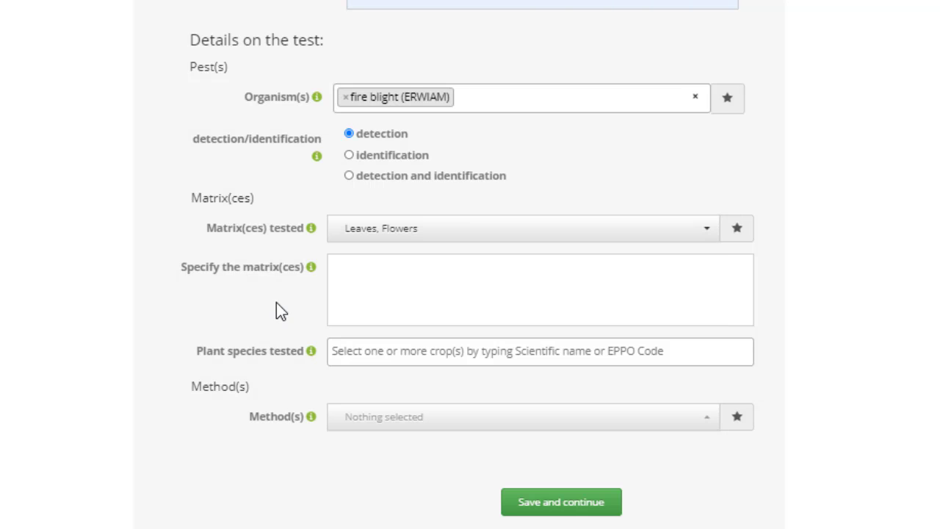
Specify the matrices as "Symptomatic leaves with petioles anf flowers with peduncles"
{"action": "mouse_move", "coordinate": [310, 271]}
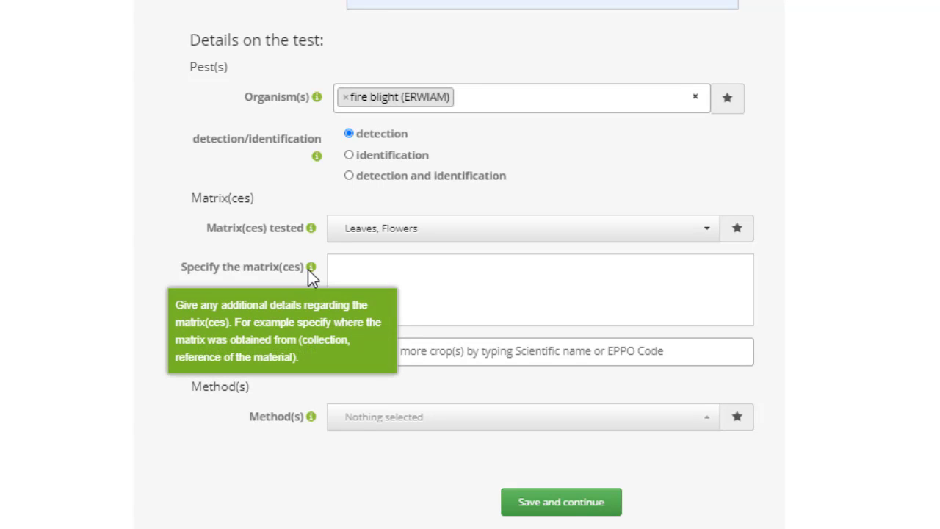
{"action": "left_click", "coordinate": [392, 272]}
{"action": "type", "text": "Symptomatic leave"}
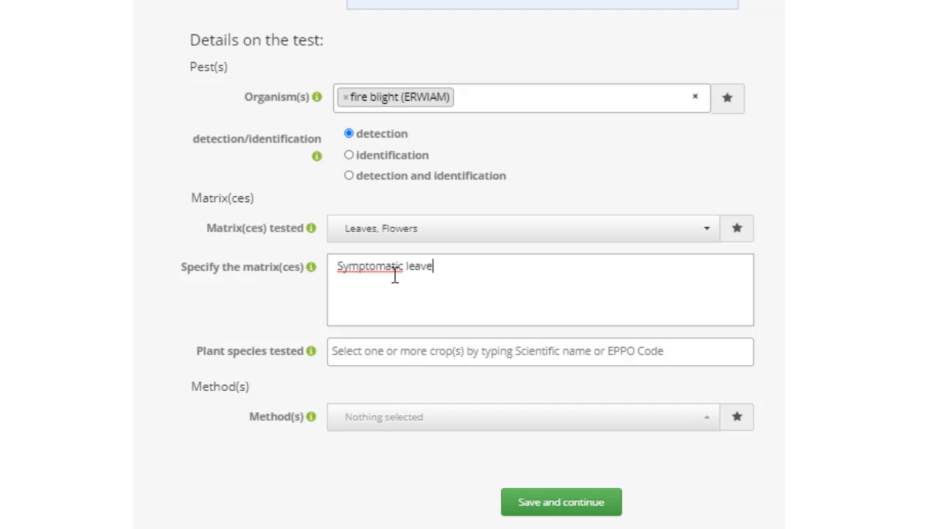
{"action": "type", "text": "s with petioles anf flower"}
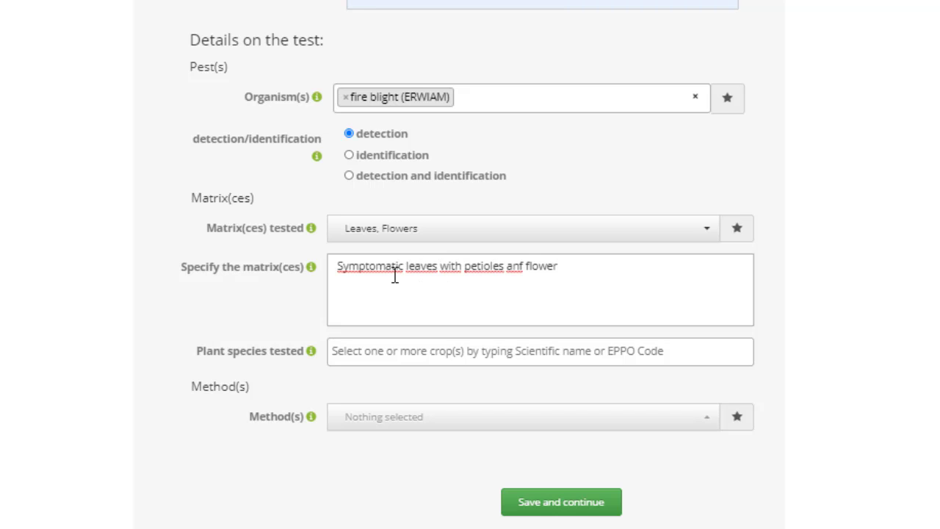
{"action": "type", "text": "s with pedunc"}
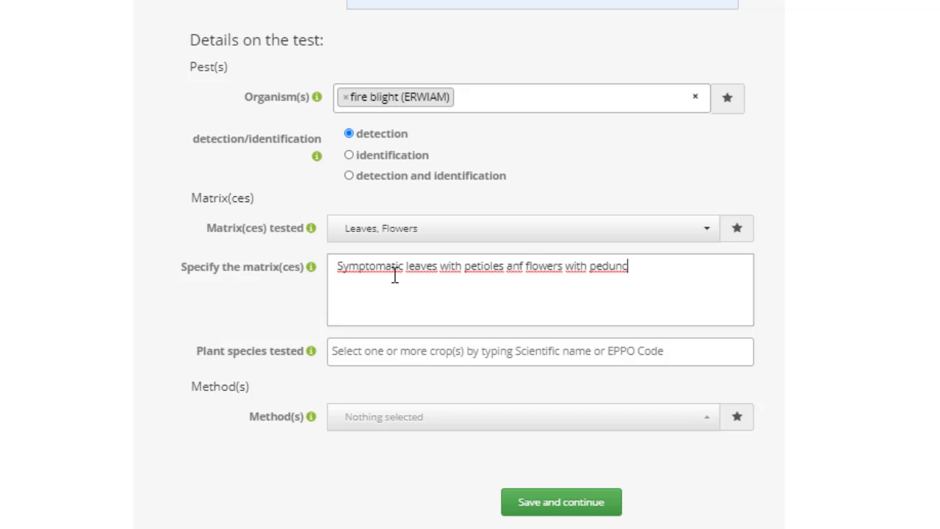
{"action": "type", "text": "les"}
Add Malus domestica (MABSD) as the plant species tested
{"action": "mouse_move", "coordinate": [316, 352]}
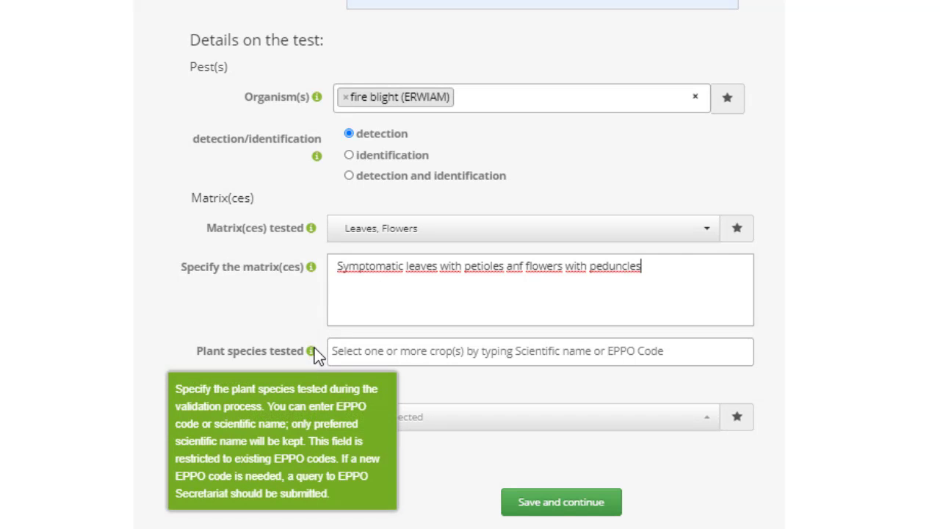
{"action": "left_click", "coordinate": [362, 350]}
{"action": "type", "text": "malus dom"}
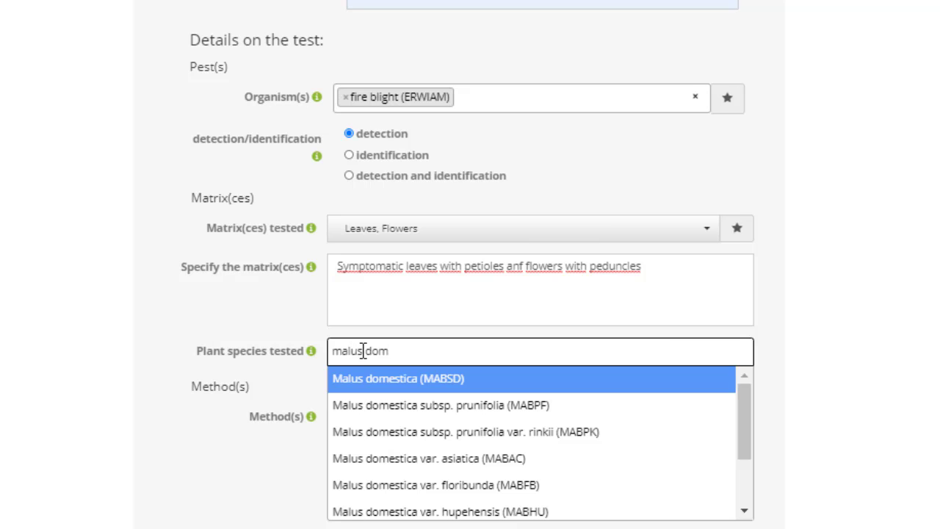
{"action": "left_click", "coordinate": [391, 379]}
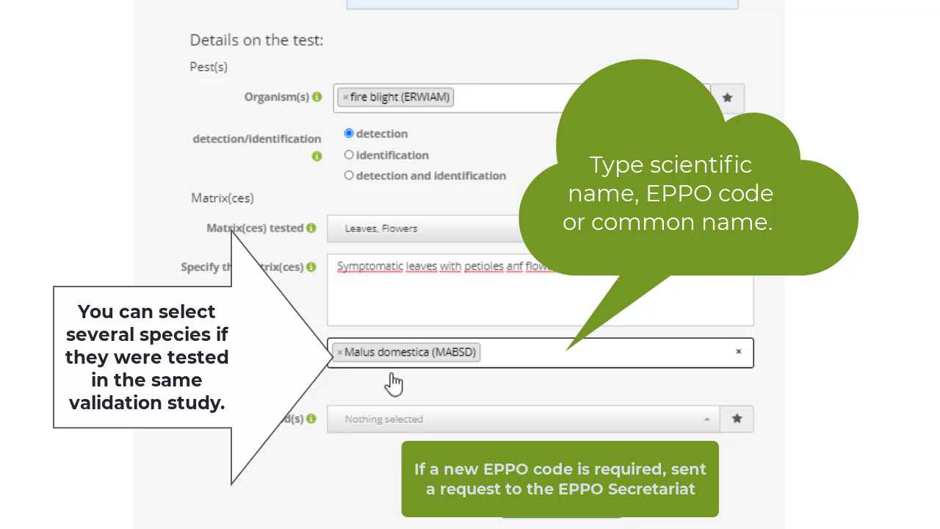
{"action": "mouse_move", "coordinate": [310, 419]}
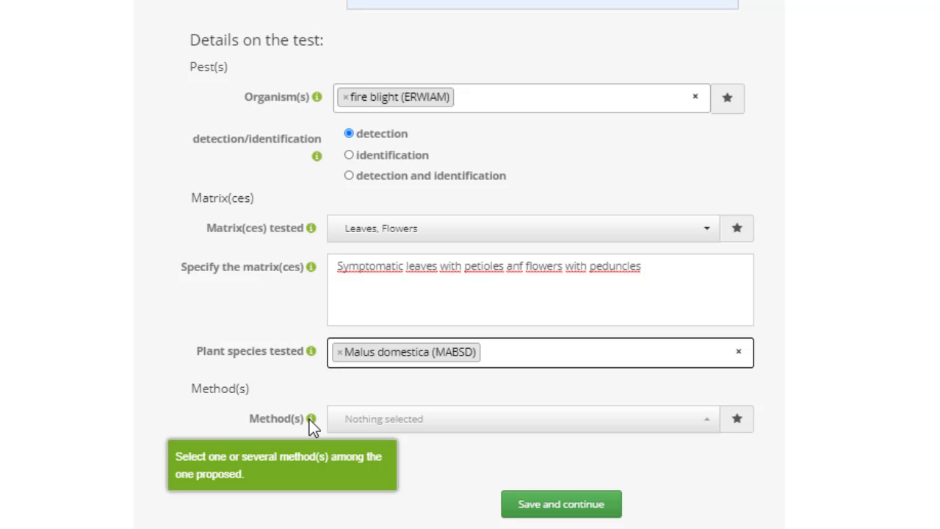
Select Extraction, Molecular Extraction DNA RNA and Molecular real time PCR as the methods, and save the section
{"action": "left_click", "coordinate": [475, 427]}
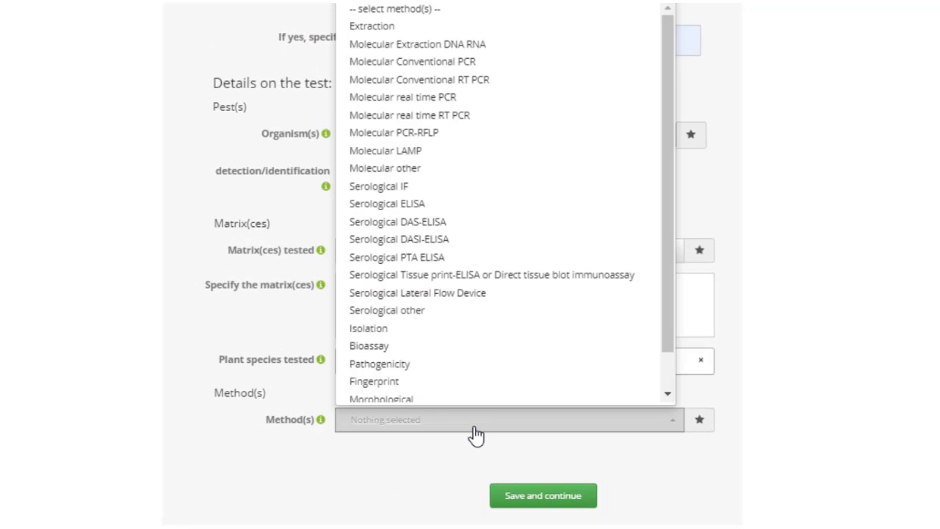
{"action": "left_click", "coordinate": [477, 33]}
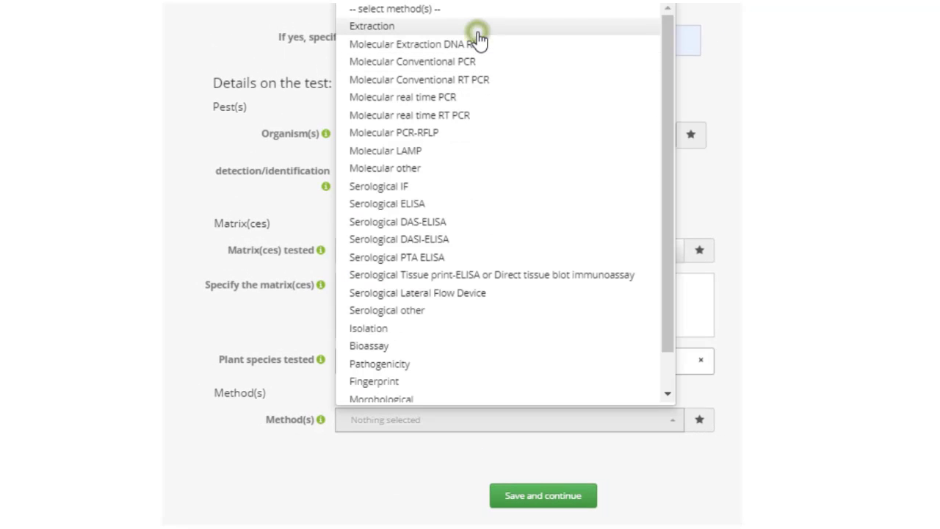
{"action": "left_click", "coordinate": [617, 50]}
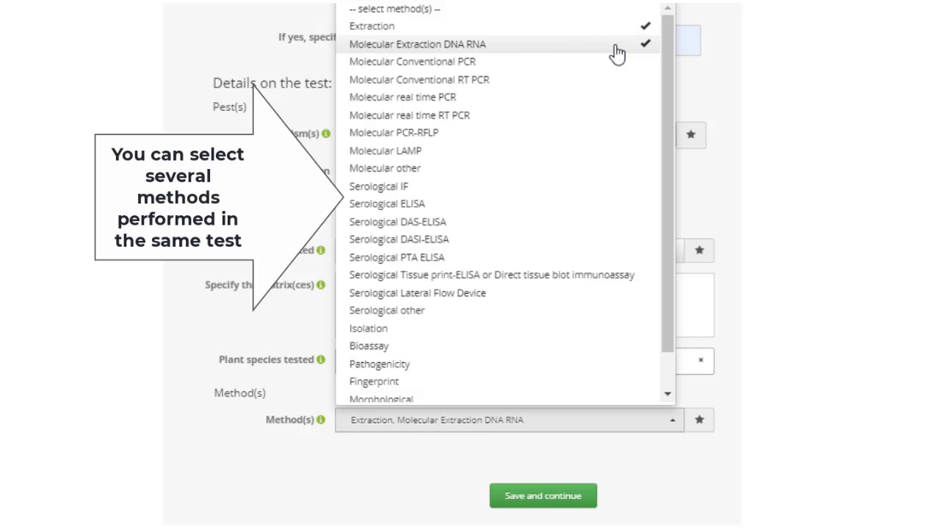
{"action": "left_click", "coordinate": [614, 97]}
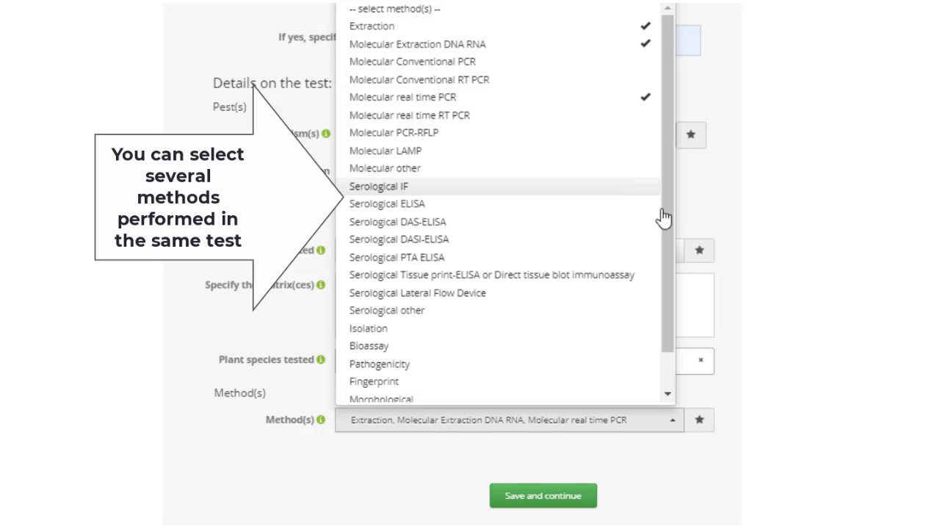
{"action": "left_click", "coordinate": [560, 510]}
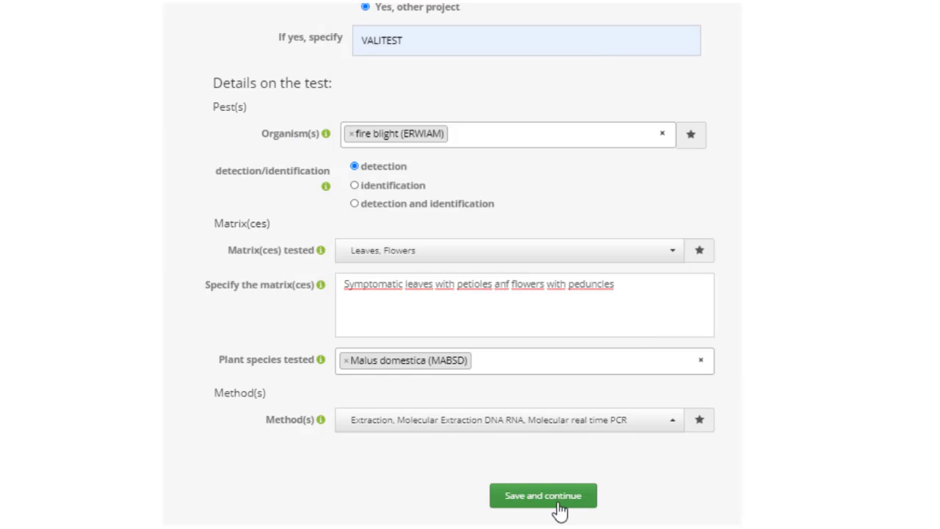
{"action": "left_click", "coordinate": [558, 507]}
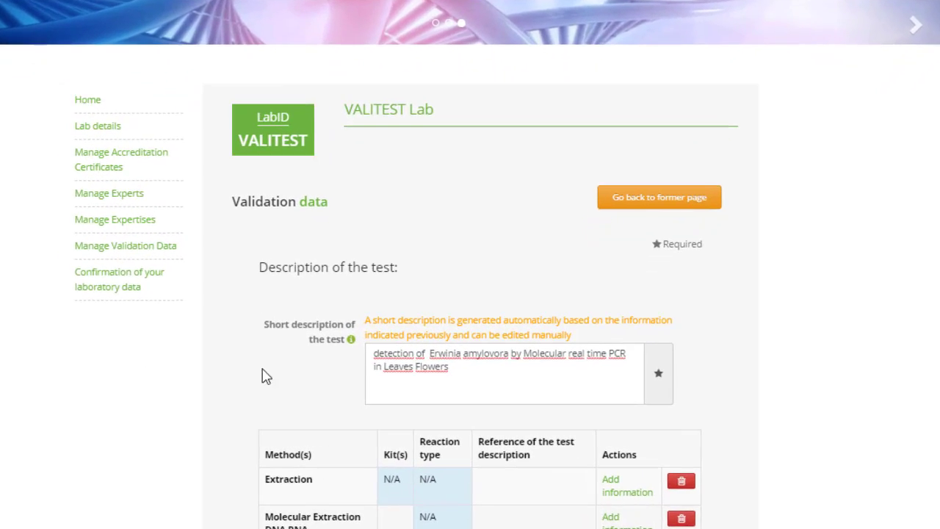
In the test's short description, capitalise "Detection", remove the extra space before "Erwinia" and delete "Molecular" before "real time PCR"
{"action": "mouse_move", "coordinate": [326, 329]}
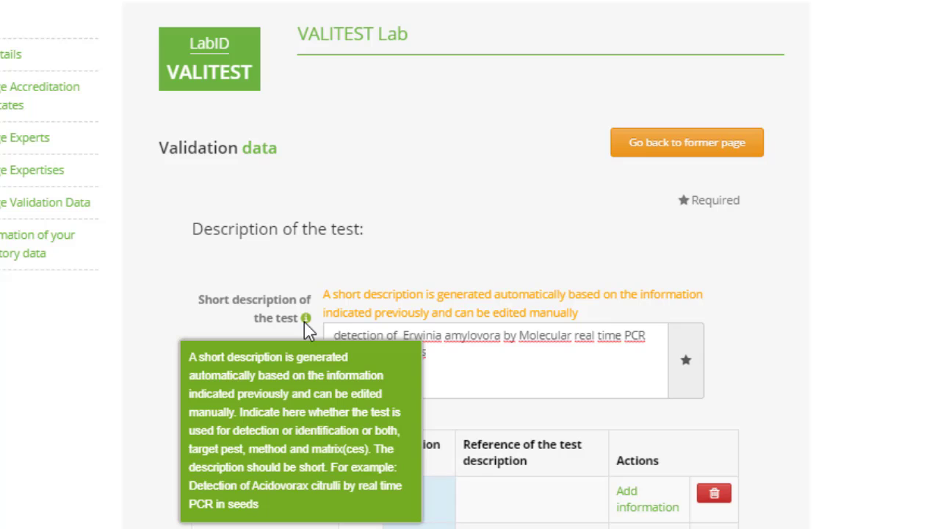
{"action": "left_click", "coordinate": [343, 332]}
{"action": "key", "text": "BackSpace"}
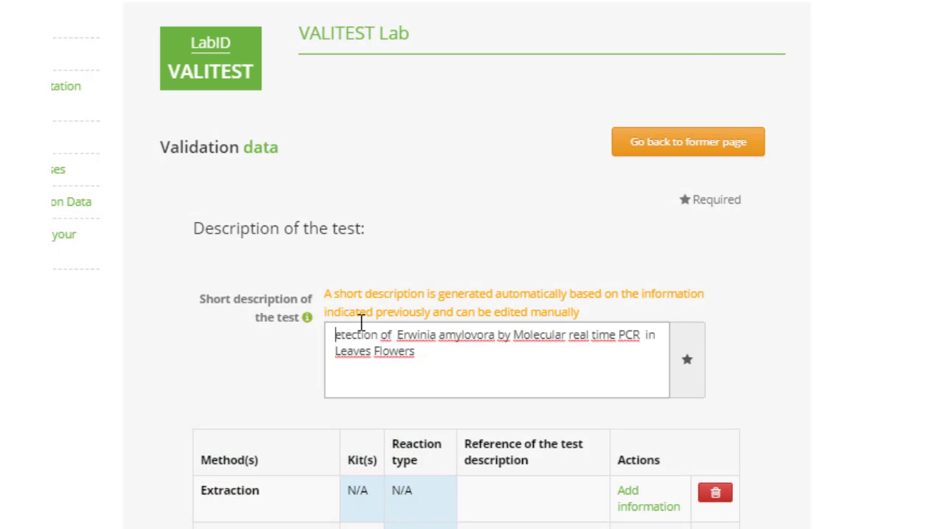
{"action": "type", "text": "D"}
{"action": "key", "text": "ctrl+Right"}
{"action": "key", "text": "ctrl+Right"}
{"action": "key", "text": "BackSpace"}
{"action": "key", "text": "ctrl+Right"}
{"action": "key", "text": "Delete"}
{"action": "key", "text": "Delete"}
{"action": "key", "text": "Delete"}
{"action": "key", "text": "Delete"}
{"action": "key", "text": "Delete"}
{"action": "key", "text": "Delete"}
{"action": "key", "text": "Delete"}
{"action": "key", "text": "Delete"}
{"action": "key", "text": "Delete"}
{"action": "key", "text": "Delete"}
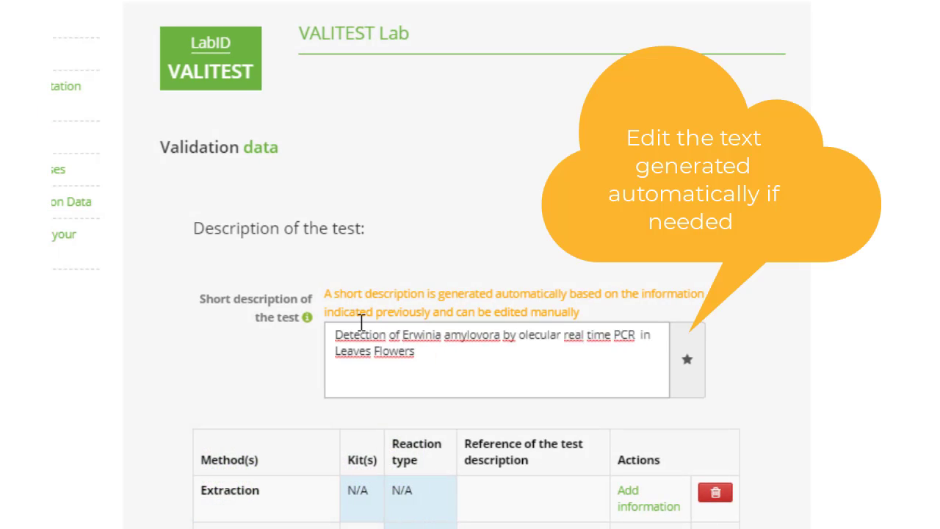
Insert the citation "(Gottsberger et al. 2010)" after "real time PCR" in the short description
{"action": "left_click", "coordinate": [595, 331]}
{"action": "type", "text": "(Gottsberger et al. "}
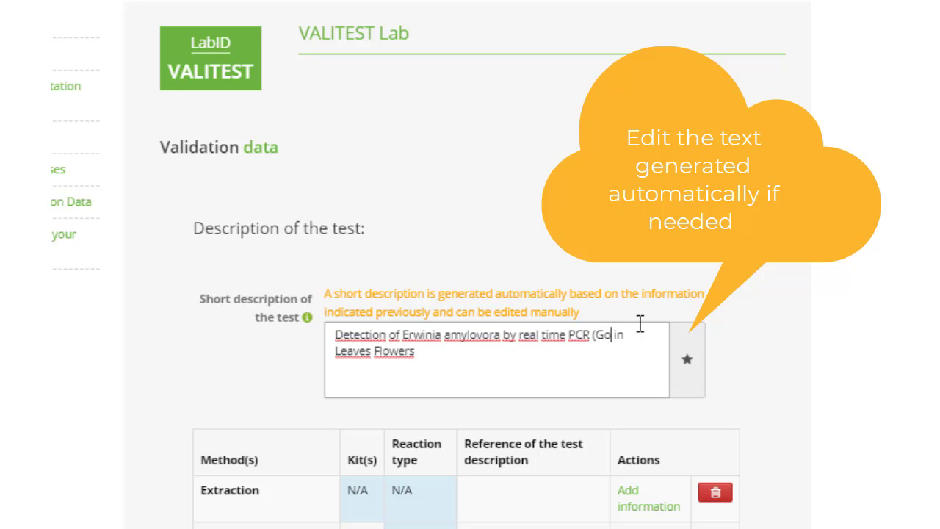
{"action": "type", "text": "2010)"}
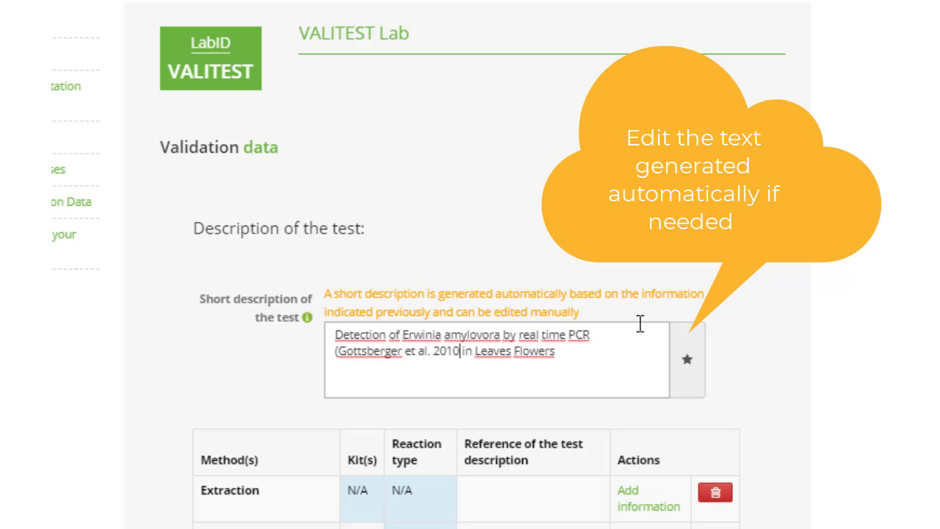
Reword the matrices at the end of the short description as "leaves and flowers" in lower case
{"action": "left_click", "coordinate": [481, 351]}
{"action": "key", "text": "BackSpace"}
{"action": "type", "text": "l"}
{"action": "key", "text": "ctrl+Right"}
{"action": "type", "text": "and"}
{"action": "key", "text": "Delete"}
{"action": "type", "text": "f"}
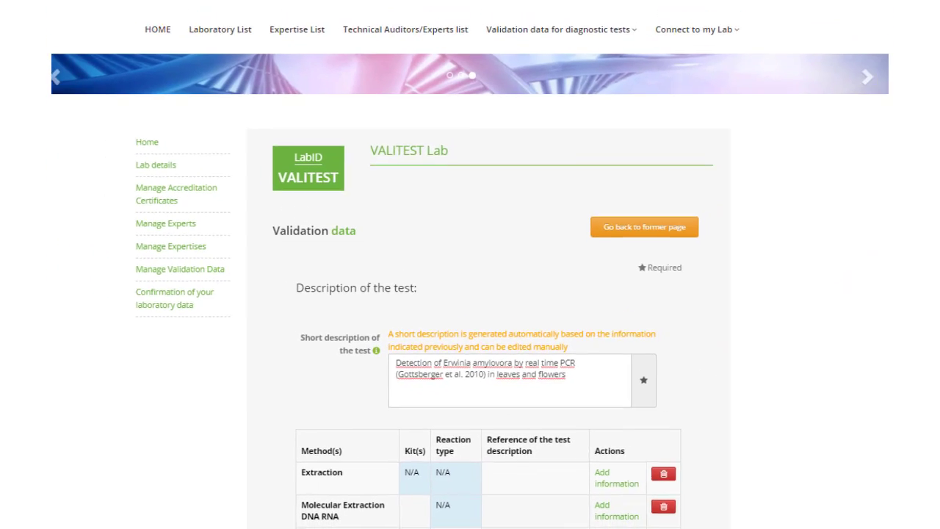
Open the Extraction method's information, mark it as an EPPO but not a new test, and choose protocol PM 7/020 (Version 2) Erwinia amylovora
{"action": "scroll", "coordinate": [233, 394], "scroll_direction": "down", "scroll_amount": 3}
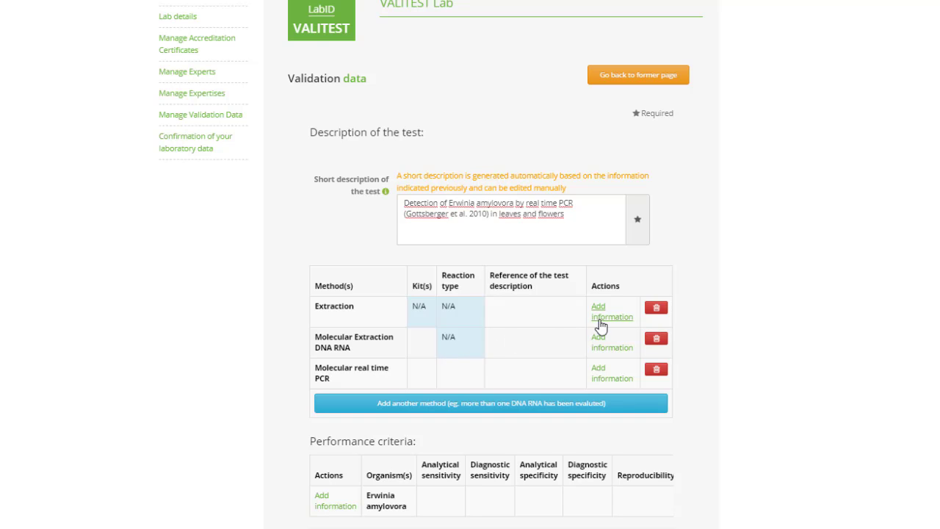
{"action": "left_click", "coordinate": [601, 321]}
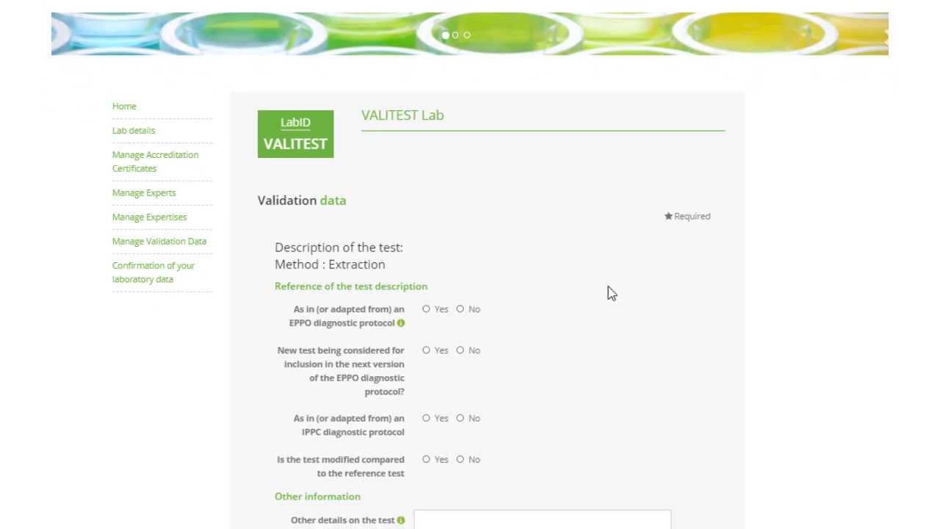
{"action": "mouse_move", "coordinate": [349, 219]}
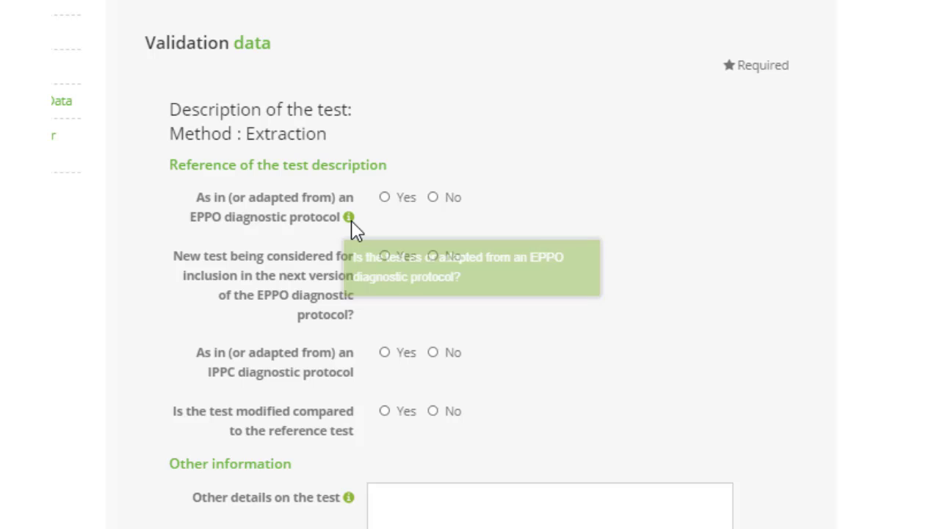
{"action": "left_click", "coordinate": [385, 197]}
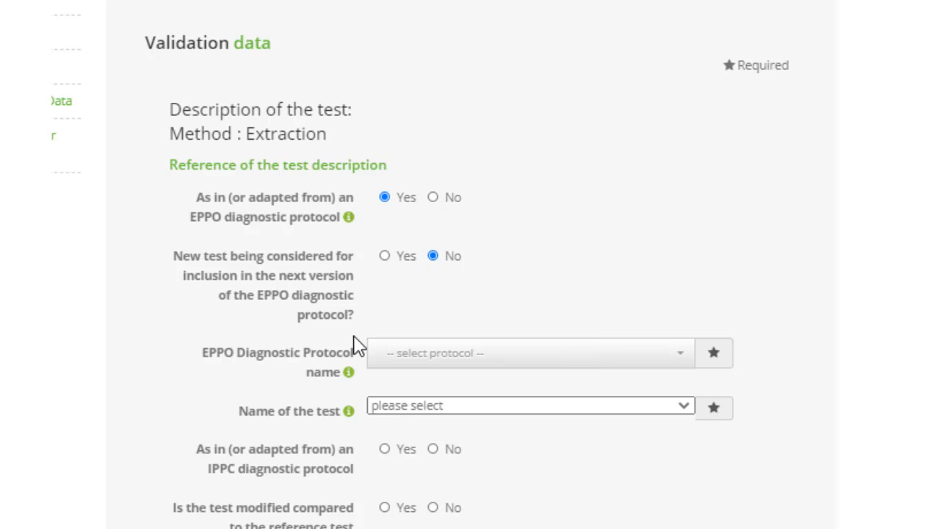
{"action": "mouse_move", "coordinate": [350, 373]}
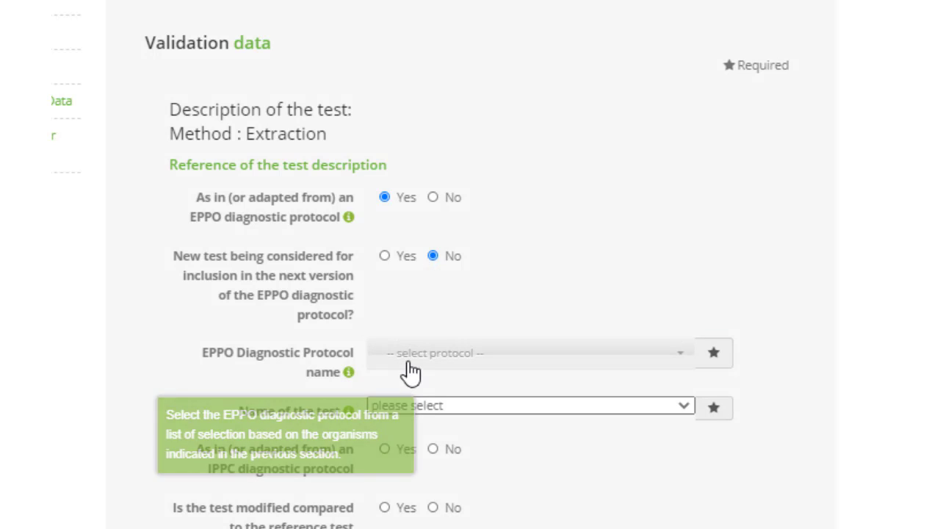
{"action": "left_click", "coordinate": [434, 367]}
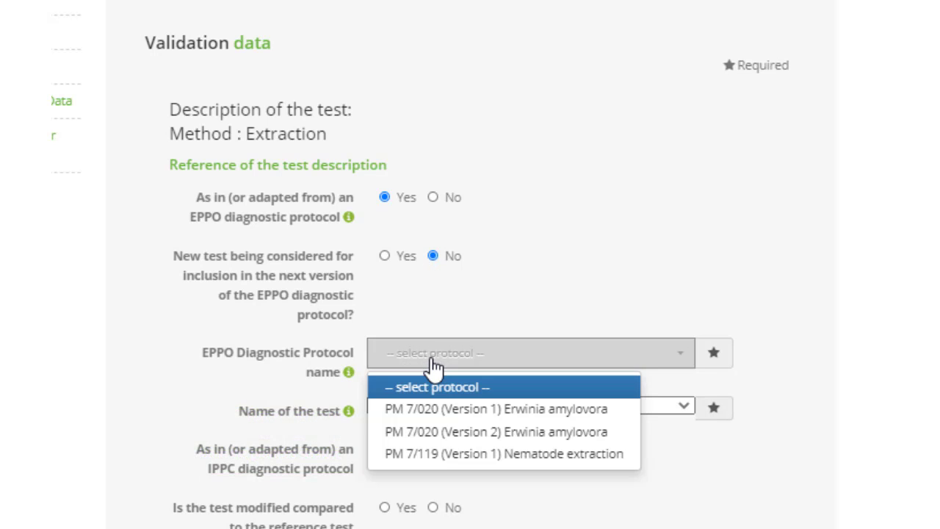
{"action": "left_click", "coordinate": [444, 433]}
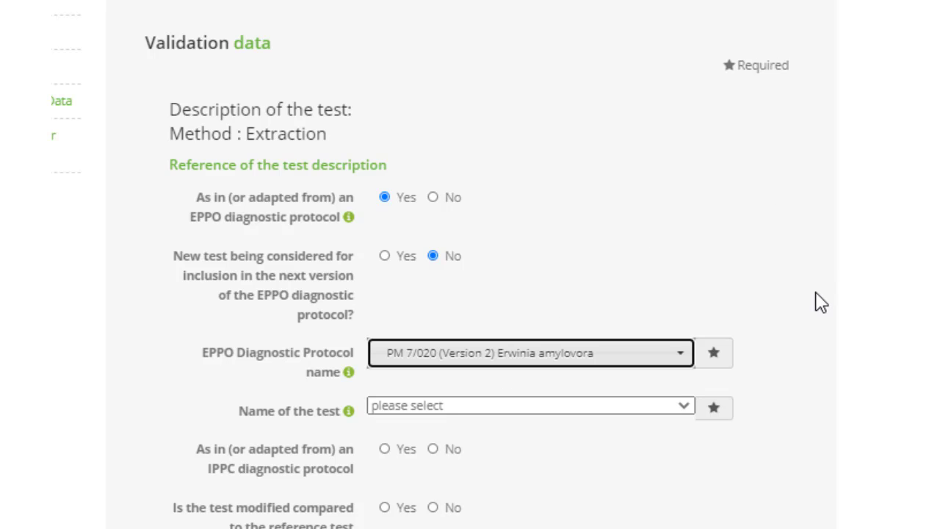
Set the name of the extraction test to Antioxidant maceration buffer (Gorris et al., 1996)
{"action": "scroll", "coordinate": [818, 301], "scroll_direction": "down", "scroll_amount": 4}
{"action": "mouse_move", "coordinate": [350, 166]}
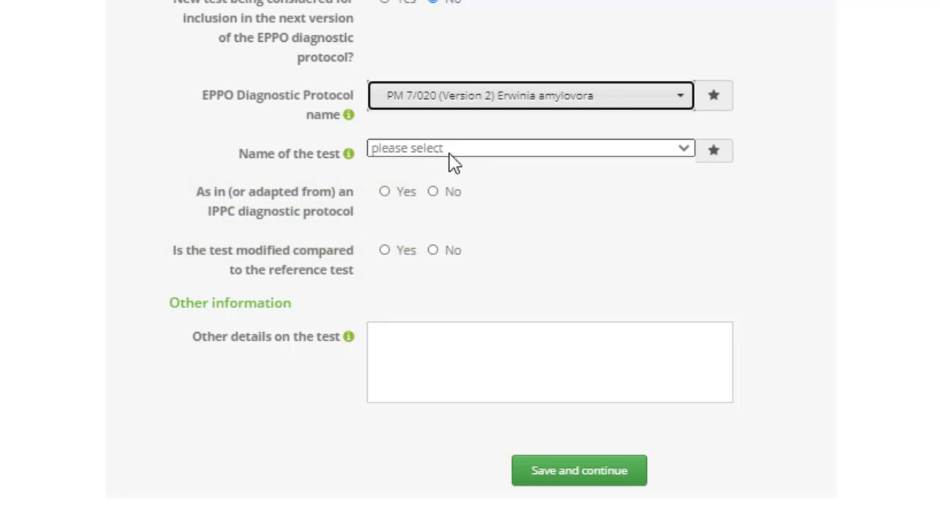
{"action": "left_click", "coordinate": [469, 152]}
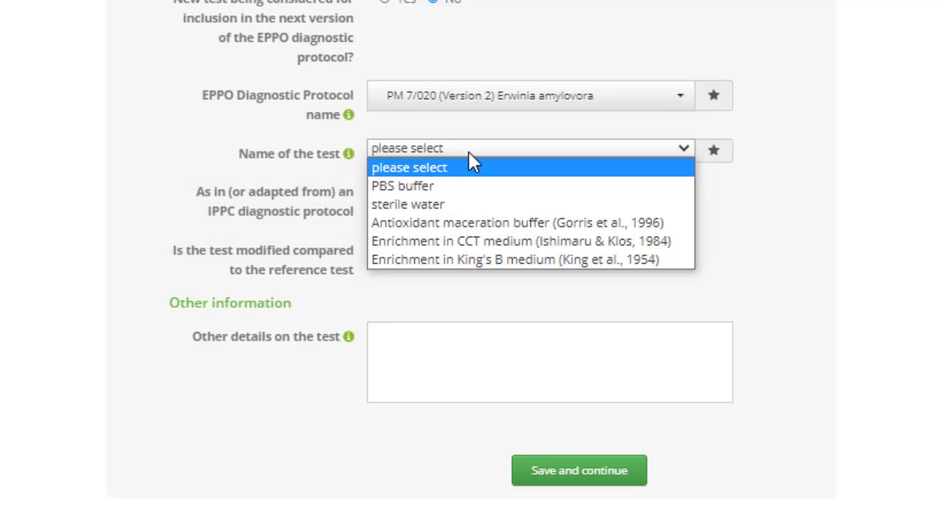
{"action": "left_click", "coordinate": [480, 223]}
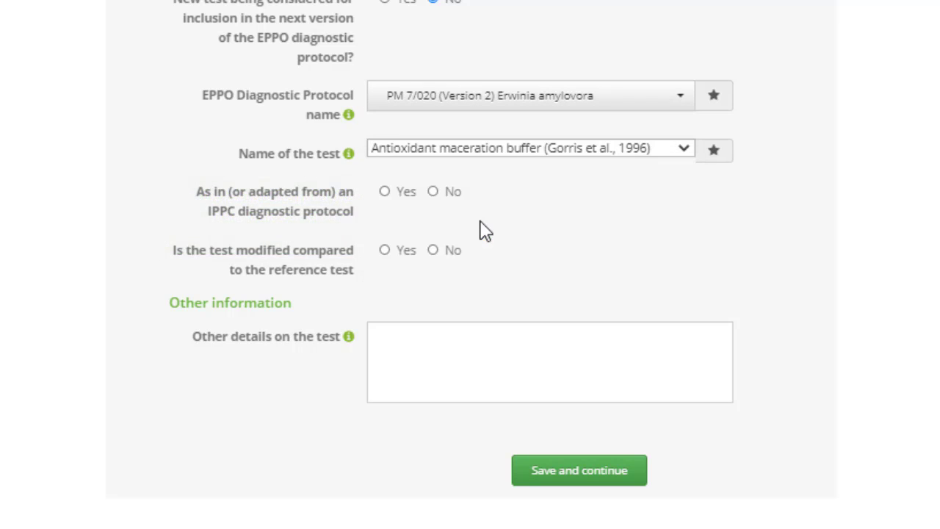
Mark the extraction as based on an IPPC diagnostic protocol and choose ISPM 27 Annex 13 (Version 2016) DP 13: Erwinia amylovora
{"action": "left_click", "coordinate": [385, 192]}
{"action": "left_click", "coordinate": [406, 252]}
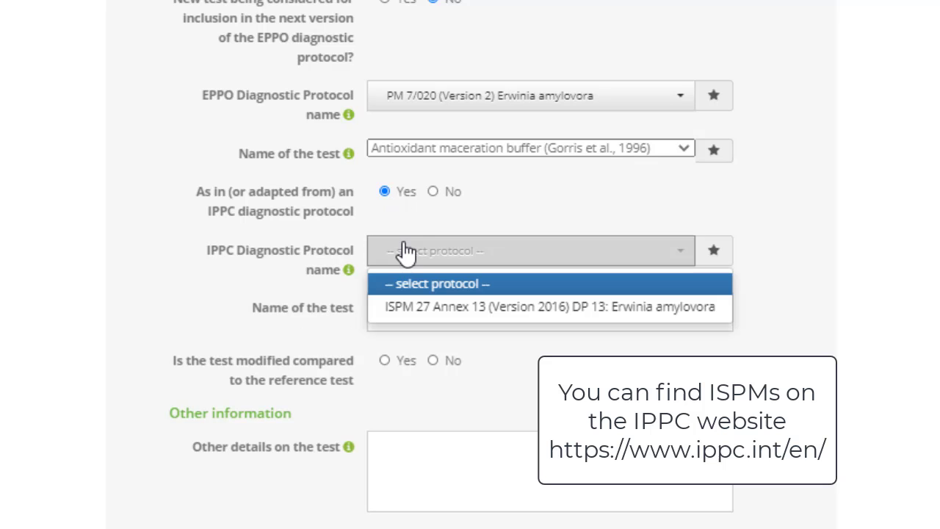
{"action": "left_click", "coordinate": [418, 309]}
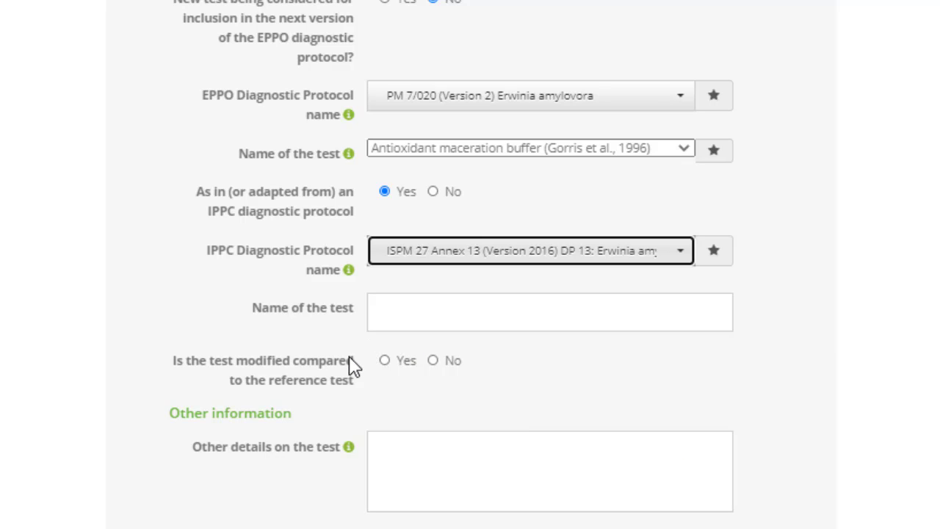
Mark the extraction test as not modified compared to the reference test and save its information
{"action": "left_click", "coordinate": [432, 360]}
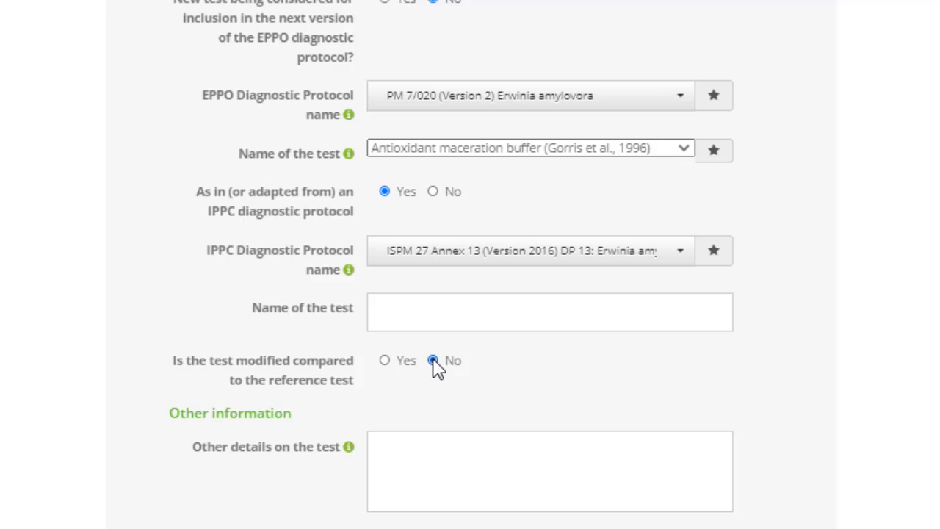
{"action": "scroll", "coordinate": [436, 365], "scroll_direction": "down", "scroll_amount": 3}
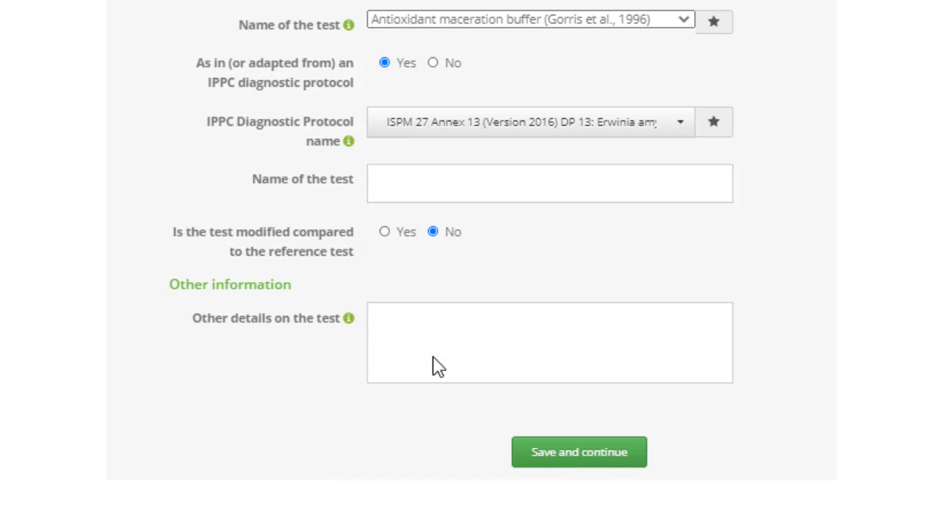
{"action": "mouse_move", "coordinate": [350, 321]}
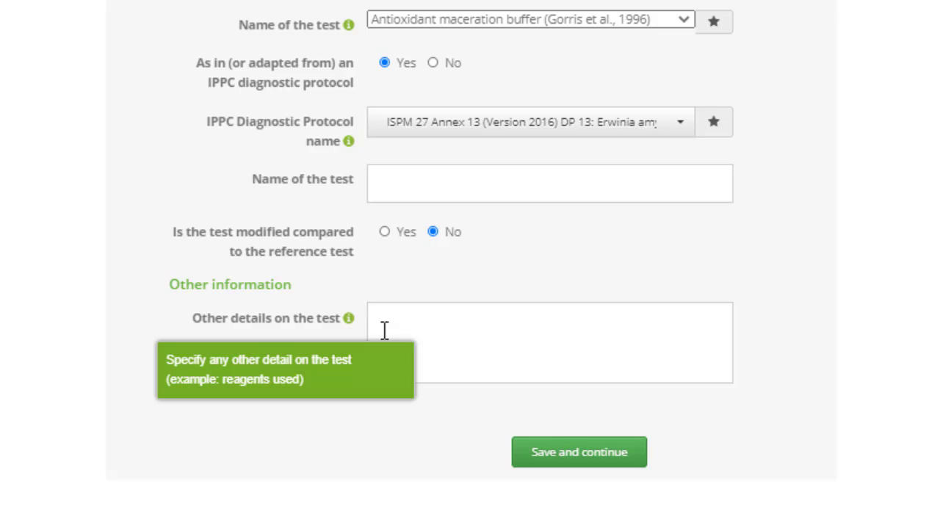
{"action": "left_click", "coordinate": [568, 453]}
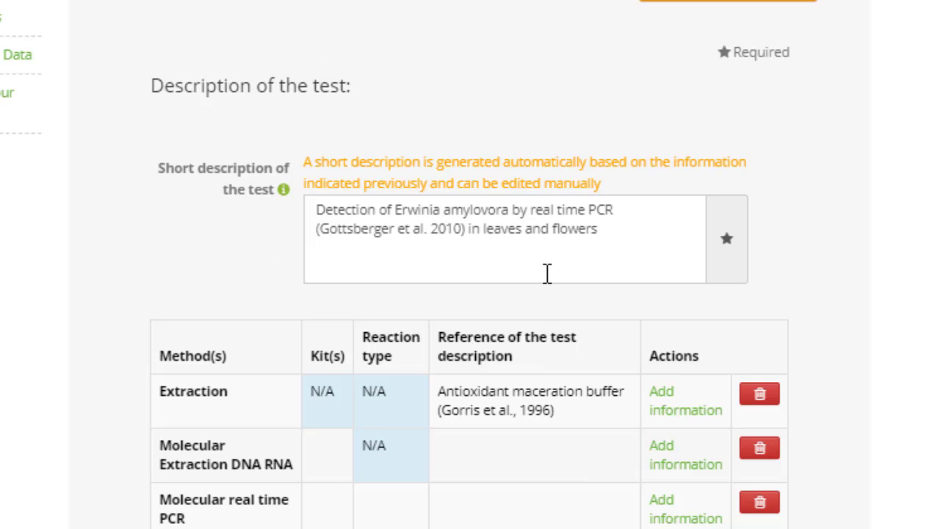
Open the Molecular Extraction DNA RNA information, mark it as an EPPO but not a new test, and choose PM 7/020 (Version 2) Erwinia amylovora
{"action": "scroll", "coordinate": [546, 273], "scroll_direction": "down", "scroll_amount": 4}
{"action": "left_click", "coordinate": [679, 178]}
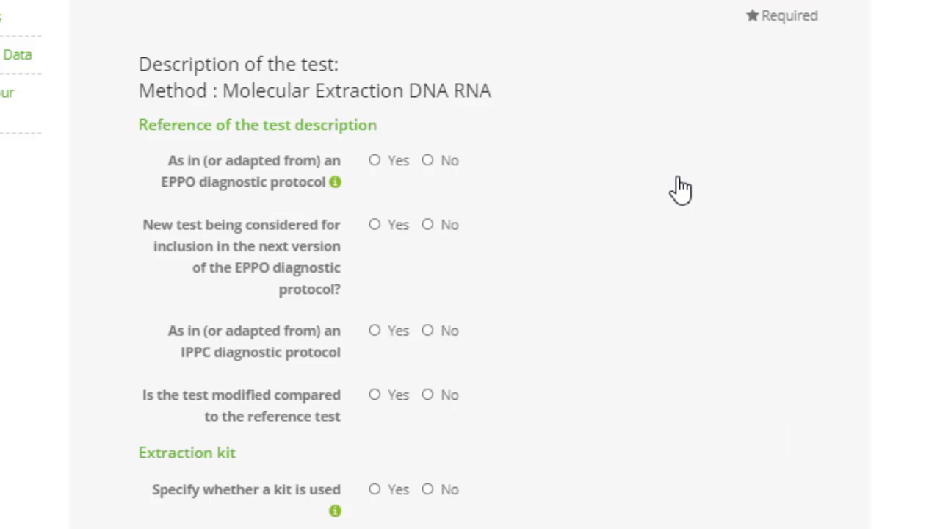
{"action": "left_click", "coordinate": [375, 161]}
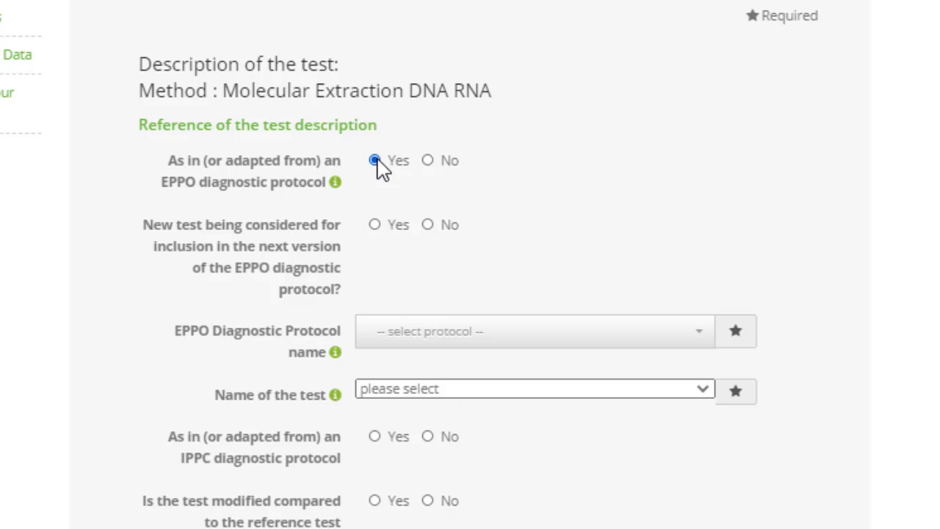
{"action": "left_click", "coordinate": [441, 331]}
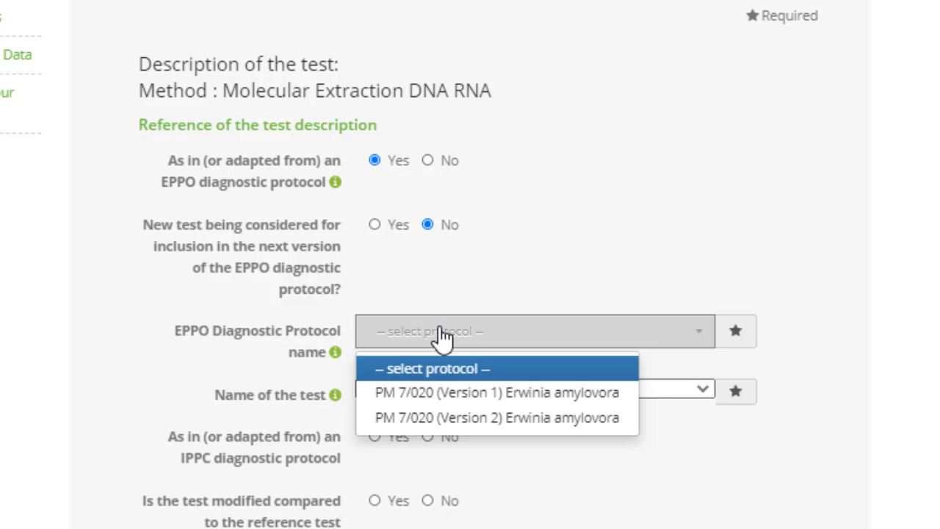
{"action": "left_click", "coordinate": [445, 437]}
{"action": "scroll", "coordinate": [575, 242], "scroll_direction": "down", "scroll_amount": 4}
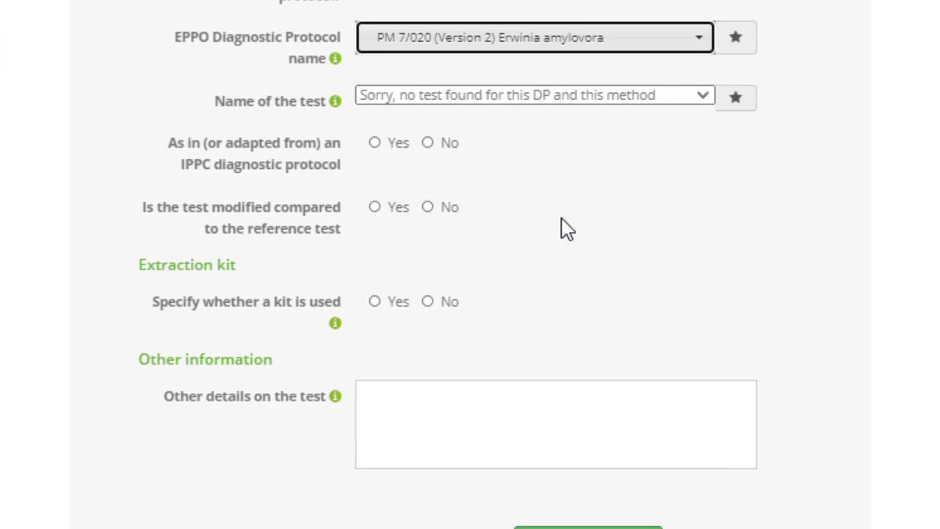
Answer No to the IPPC protocol and test modification questions for the DNA RNA extraction, and indicate that an extraction kit is used
{"action": "left_click", "coordinate": [443, 146]}
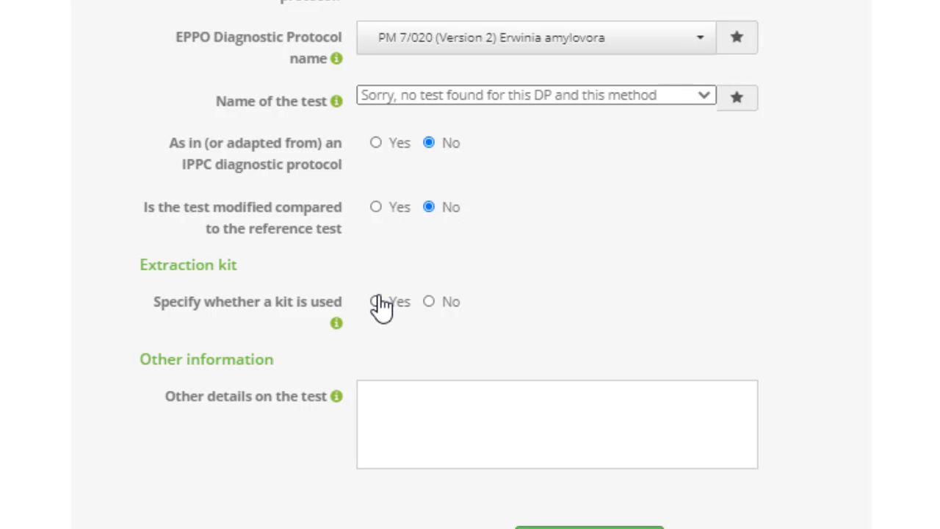
{"action": "mouse_move", "coordinate": [338, 329]}
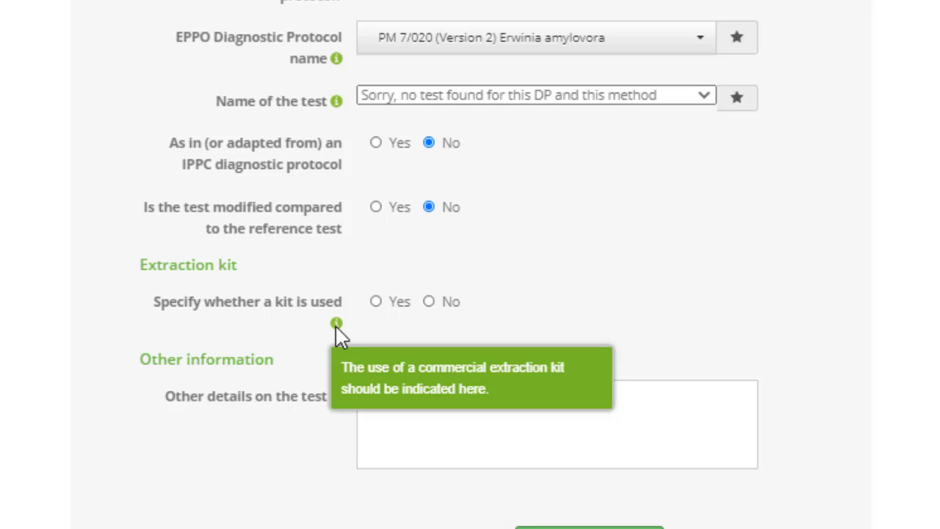
{"action": "left_click", "coordinate": [376, 301]}
{"action": "scroll", "coordinate": [378, 309], "scroll_direction": "down", "scroll_amount": 4}
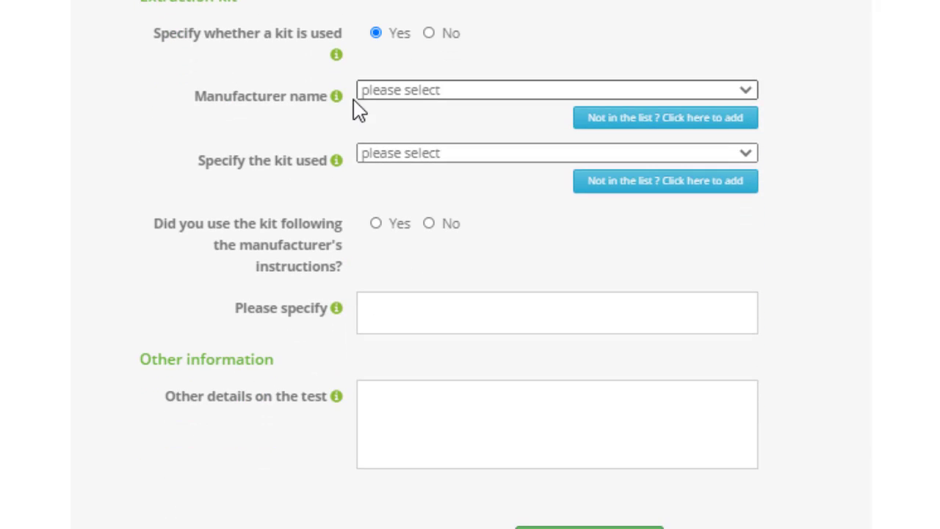
Specify the extraction kit as QIAGEN's DNeasy Plant Mini Kit, used following the manufacturer's instructions, and save the extraction information
{"action": "mouse_move", "coordinate": [340, 99]}
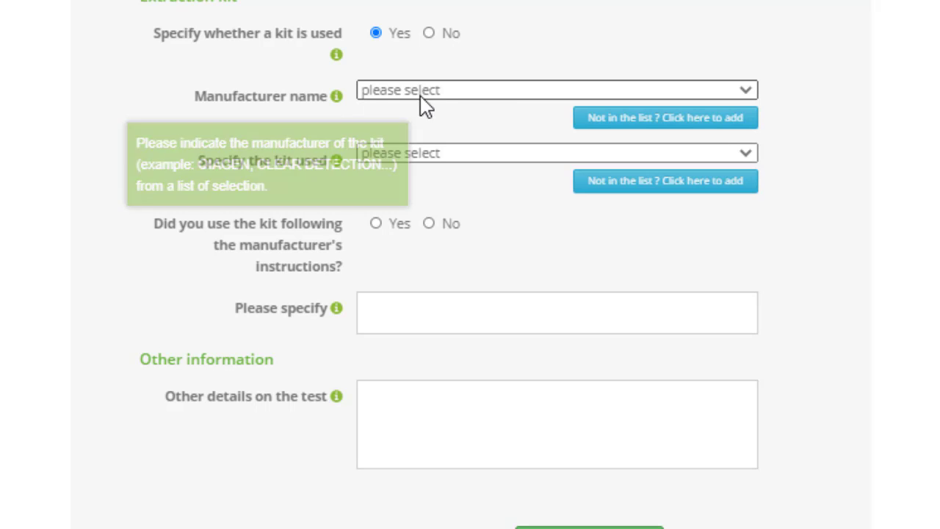
{"action": "left_click", "coordinate": [495, 94]}
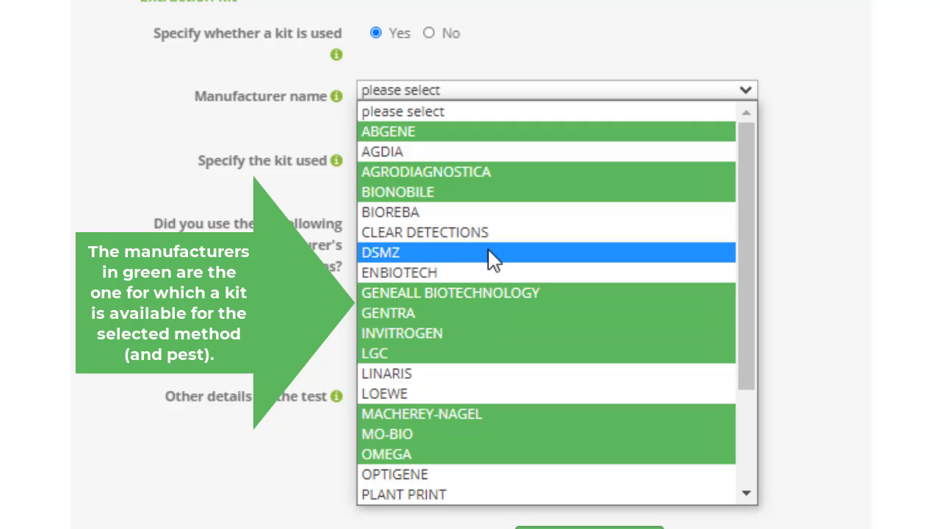
{"action": "scroll", "coordinate": [487, 258], "scroll_direction": "down", "scroll_amount": 3}
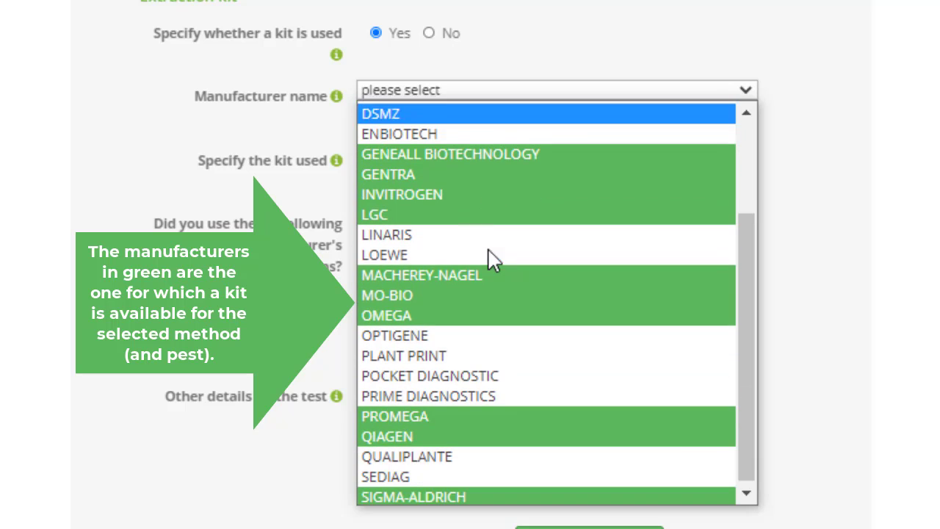
{"action": "left_click", "coordinate": [460, 438]}
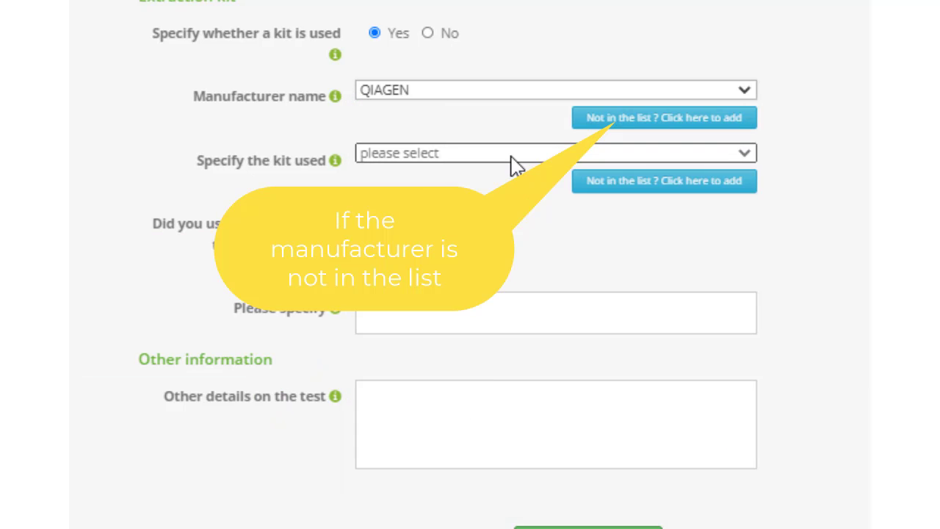
{"action": "mouse_move", "coordinate": [338, 172]}
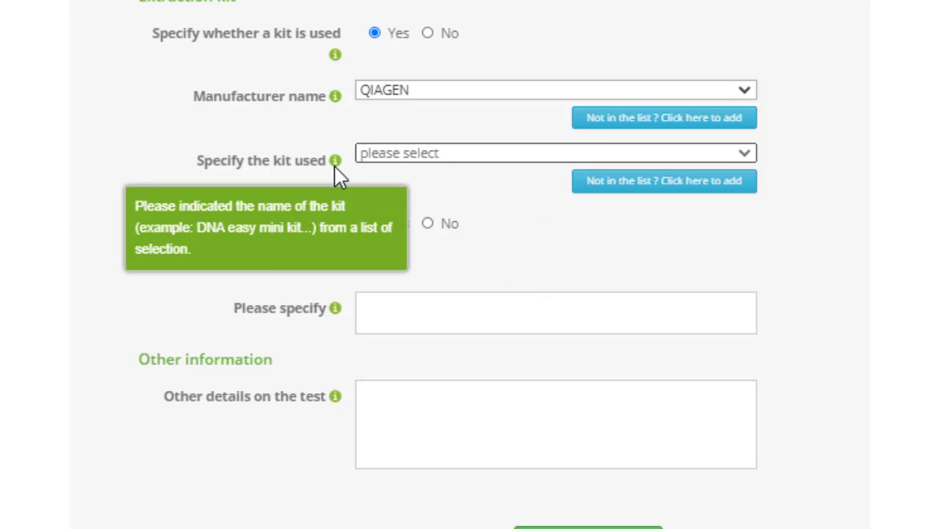
{"action": "left_click", "coordinate": [518, 157]}
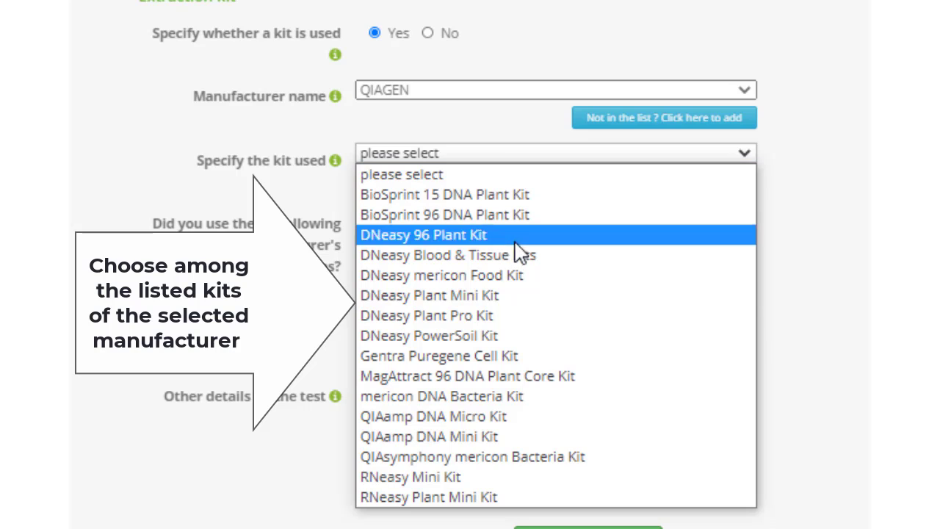
{"action": "left_click", "coordinate": [512, 297]}
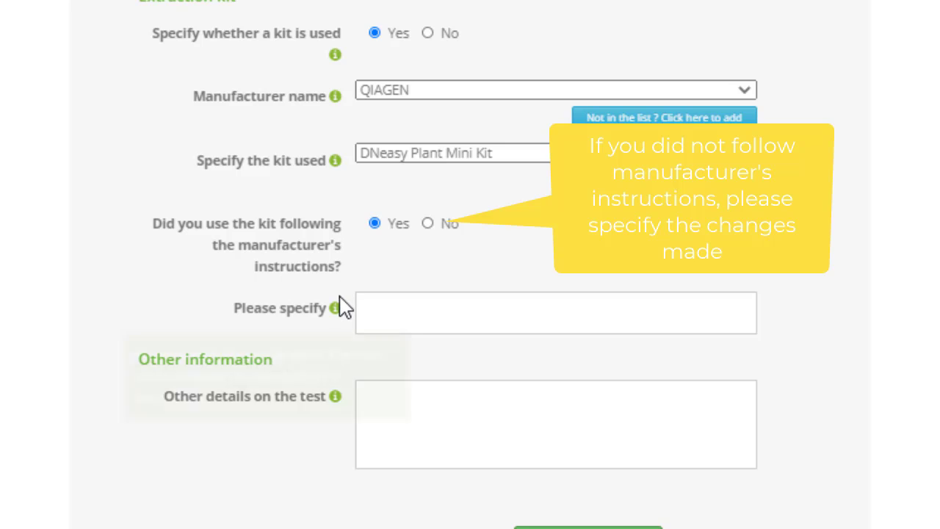
{"action": "mouse_move", "coordinate": [342, 313]}
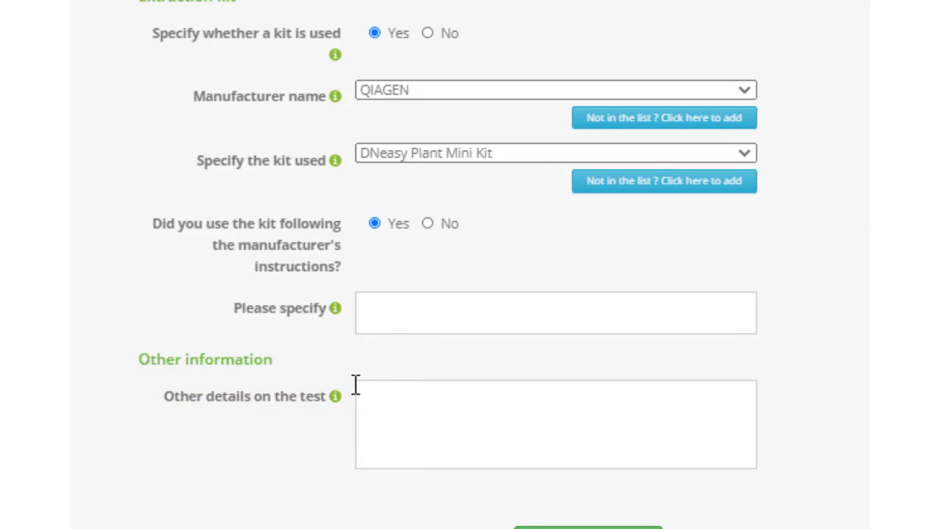
{"action": "mouse_move", "coordinate": [336, 402]}
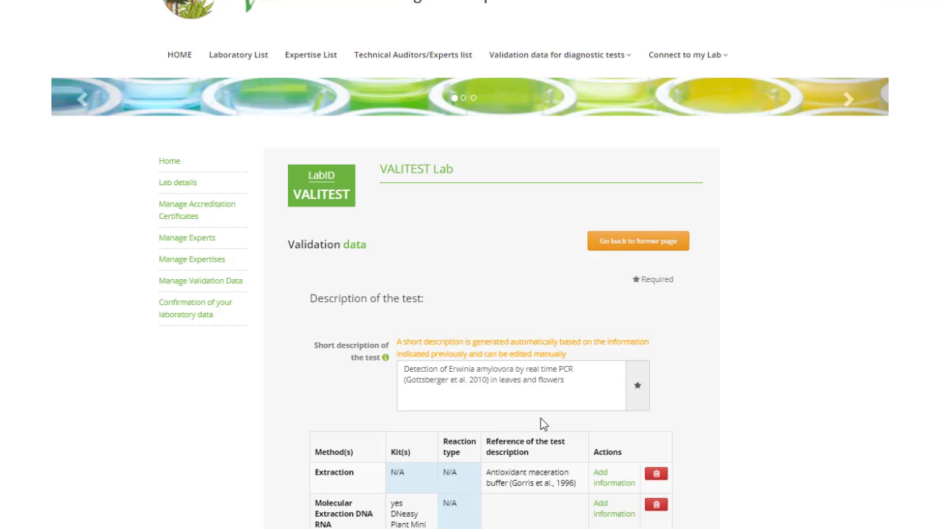
Open the Molecular real time PCR information, mark it as EPPO but not new, and choose PM 7/020 (Version 2) Erwinia amylovora, Real-time PCR (Gottsberger, 2010)
{"action": "scroll", "coordinate": [541, 418], "scroll_direction": "down", "scroll_amount": 2}
{"action": "left_click", "coordinate": [610, 414]}
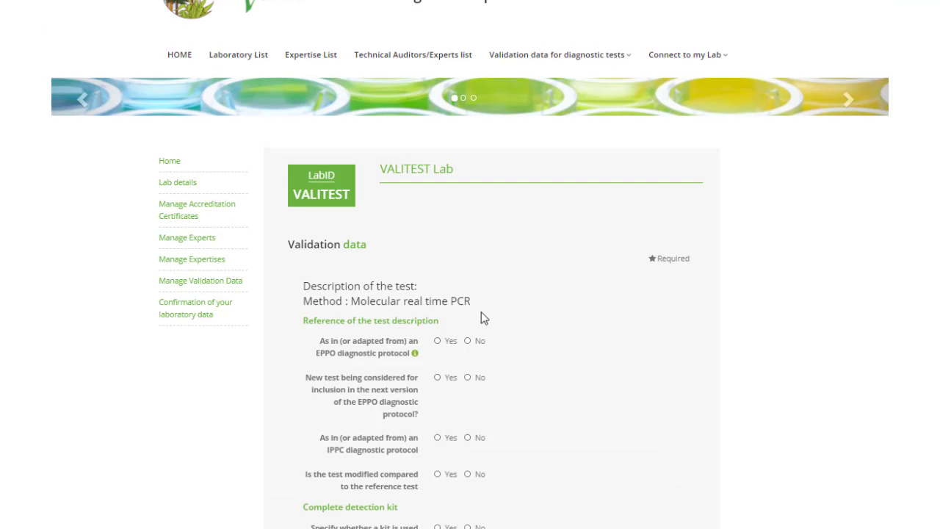
{"action": "left_click", "coordinate": [437, 340]}
{"action": "left_click", "coordinate": [467, 377]}
{"action": "scroll", "coordinate": [470, 379], "scroll_direction": "down", "scroll_amount": 3}
{"action": "left_click", "coordinate": [490, 205]}
{"action": "left_click", "coordinate": [495, 243]}
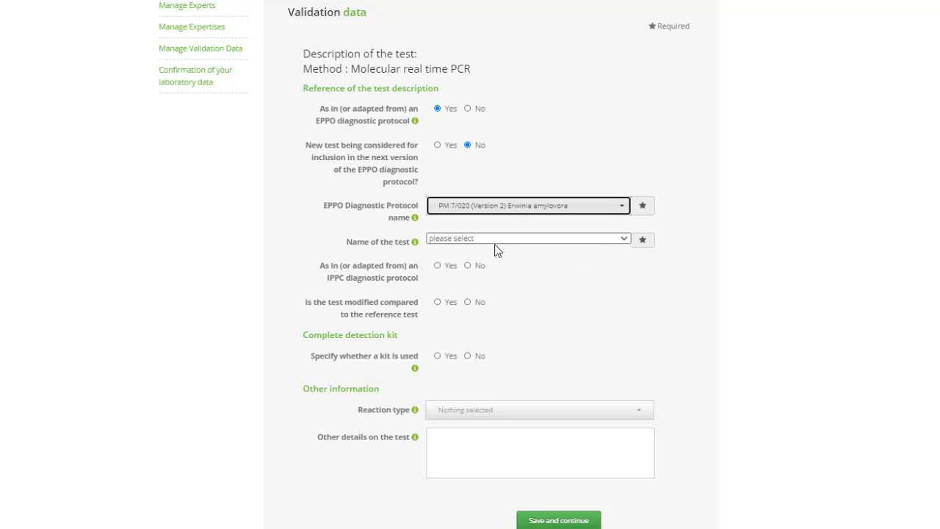
{"action": "left_click", "coordinate": [497, 239]}
{"action": "left_click", "coordinate": [503, 272]}
Base the PCR on IPPC protocol ISPM 27 Annex 13 (Version 2016) DP 13: Erwinia amylovora, naming the test "Real-time PCR according to Gottsberger (2010)"
{"action": "left_click", "coordinate": [438, 265]}
{"action": "left_click", "coordinate": [459, 303]}
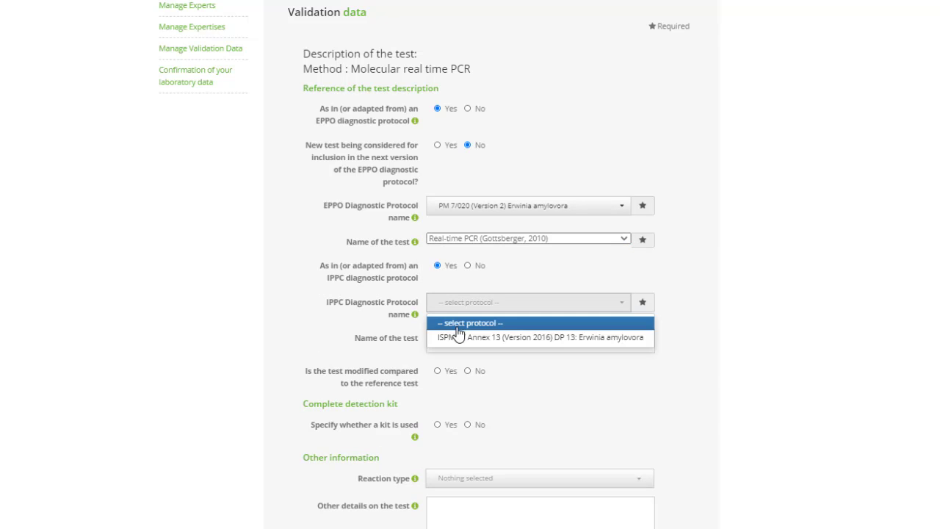
{"action": "left_click", "coordinate": [459, 337]}
{"action": "right_click", "coordinate": [464, 339]}
{"action": "left_click", "coordinate": [505, 447]}
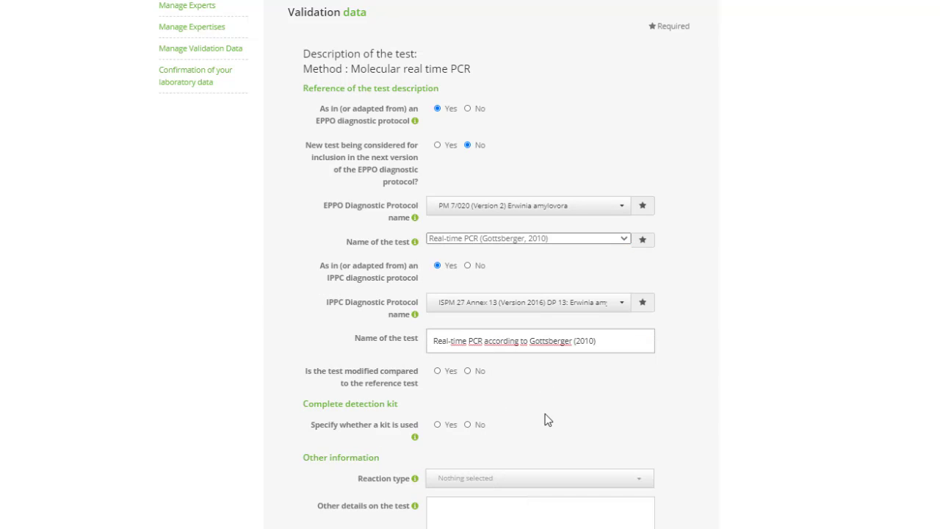
Mark the real-time PCR test as not modified compared to the reference test and indicate that no complete detection kit is used
{"action": "left_click", "coordinate": [467, 370]}
{"action": "scroll", "coordinate": [463, 411], "scroll_direction": "down", "scroll_amount": 1}
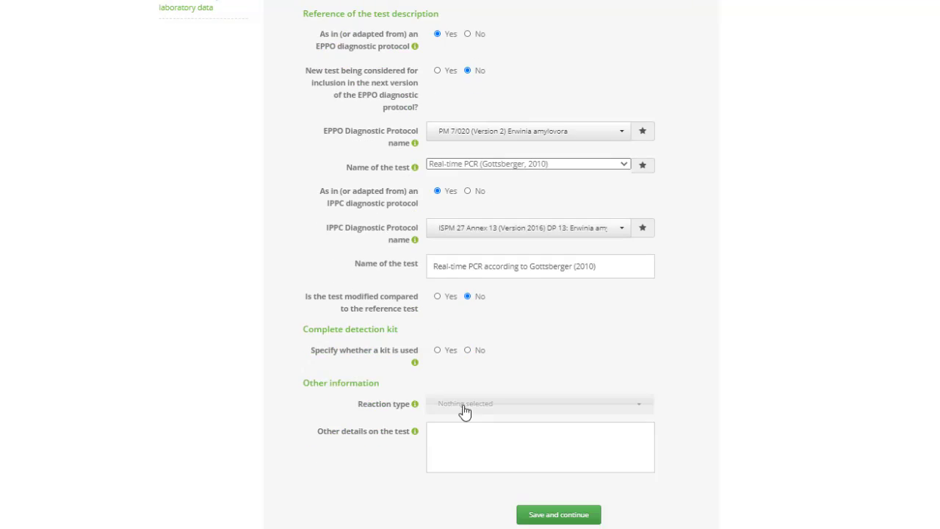
{"action": "scroll", "coordinate": [464, 412], "scroll_direction": "down", "scroll_amount": 1}
{"action": "left_click", "coordinate": [468, 257]}
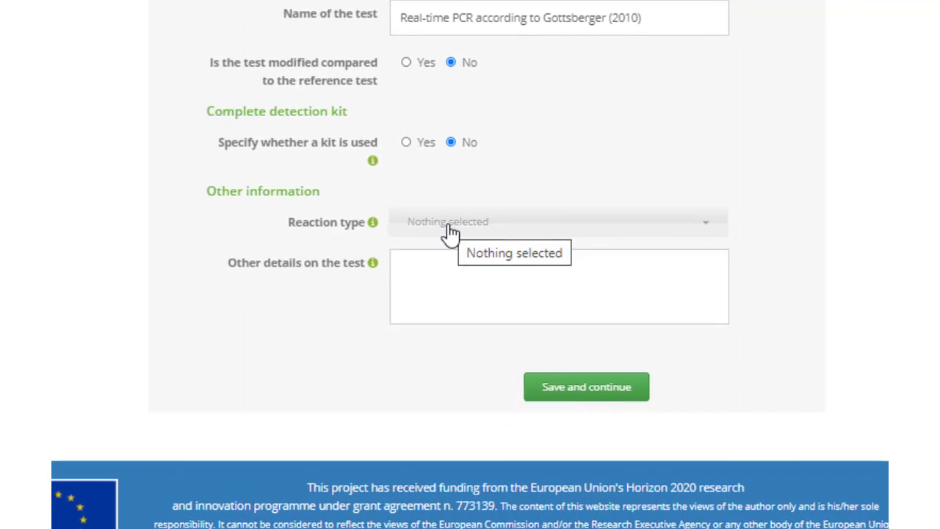
Set the reaction type of the real-time PCR test to Simplex and Probe
{"action": "mouse_move", "coordinate": [372, 222]}
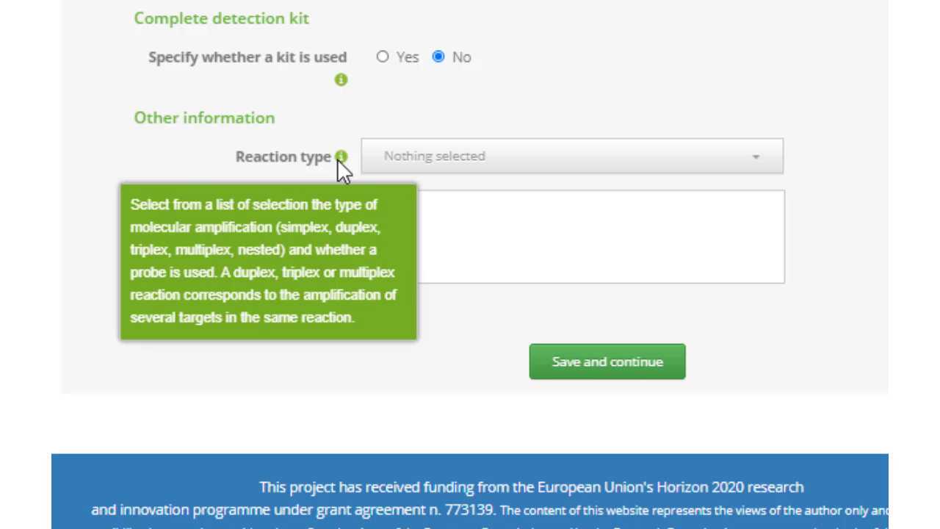
{"action": "left_click", "coordinate": [539, 166]}
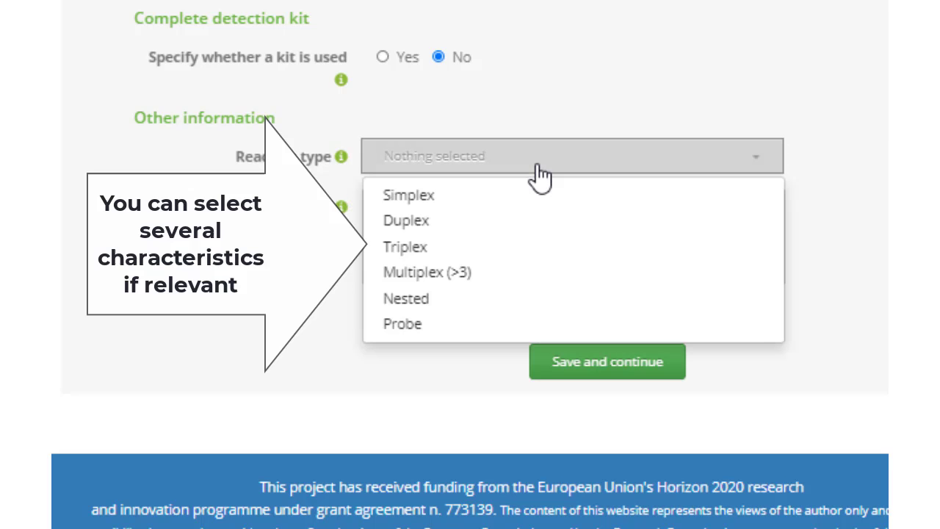
{"action": "left_click", "coordinate": [430, 197]}
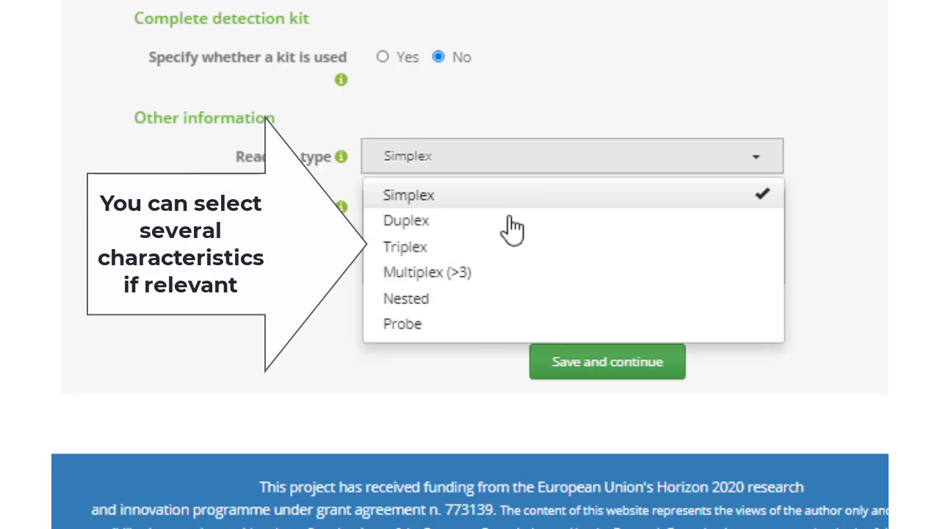
{"action": "left_click", "coordinate": [465, 330]}
{"action": "left_click", "coordinate": [304, 330]}
Enter "Reagent: TaqMan Universal mastermix" as other details on the test and save the real-time PCR information
{"action": "mouse_move", "coordinate": [338, 219]}
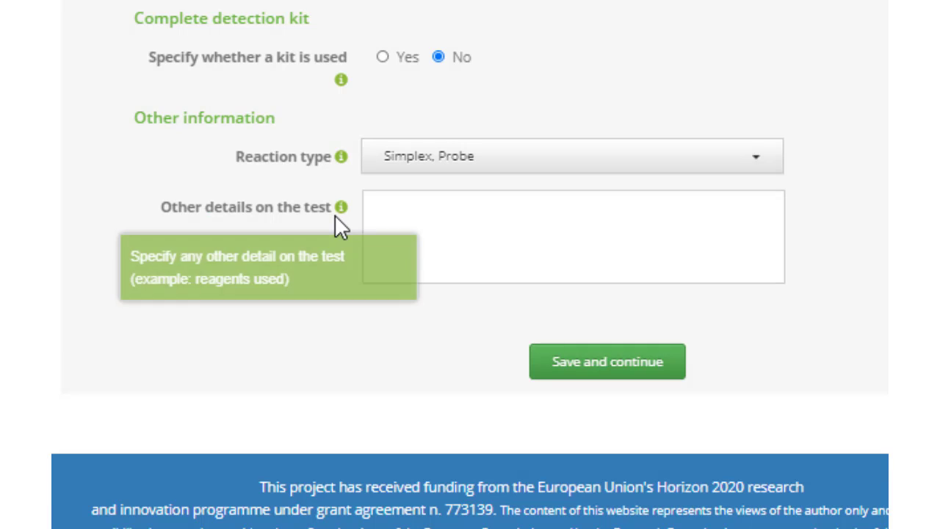
{"action": "left_click", "coordinate": [397, 205]}
{"action": "type", "text": "Reag"}
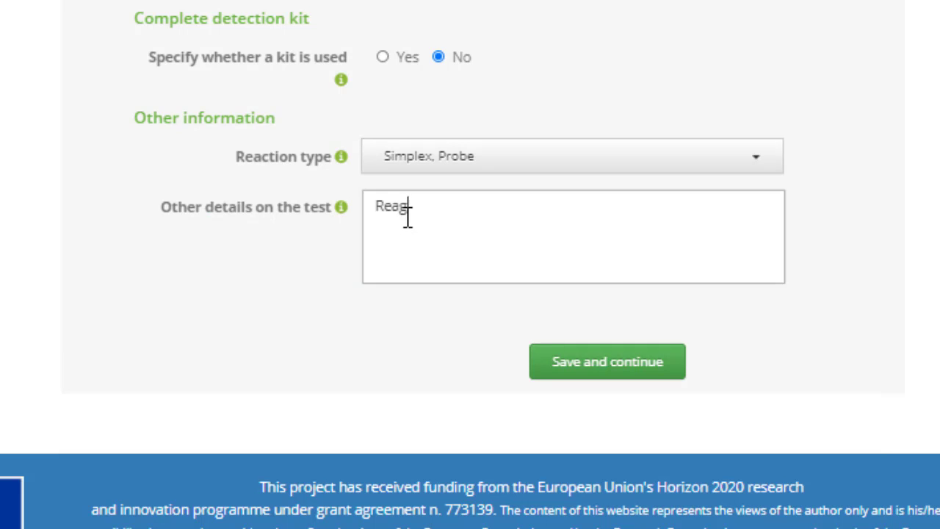
{"action": "type", "text": "ent: TaqMan U"}
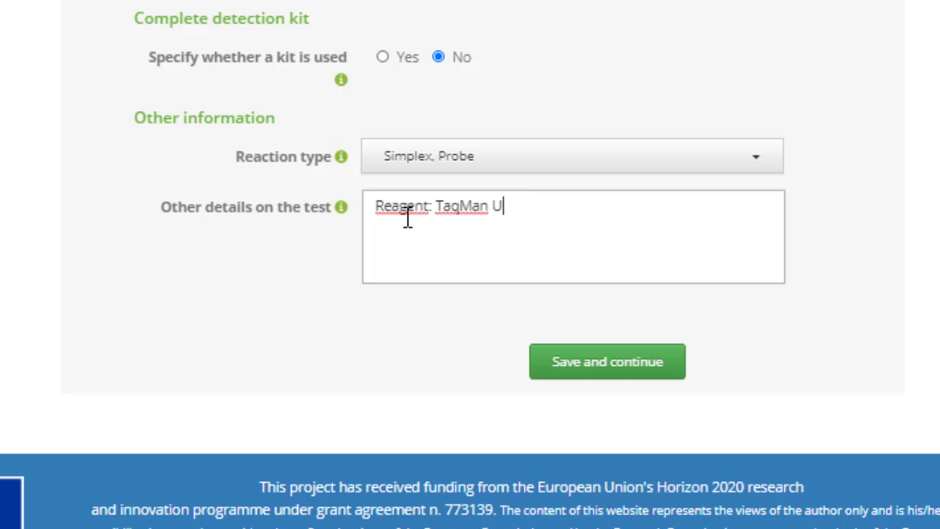
{"action": "type", "text": "niversal mastermix"}
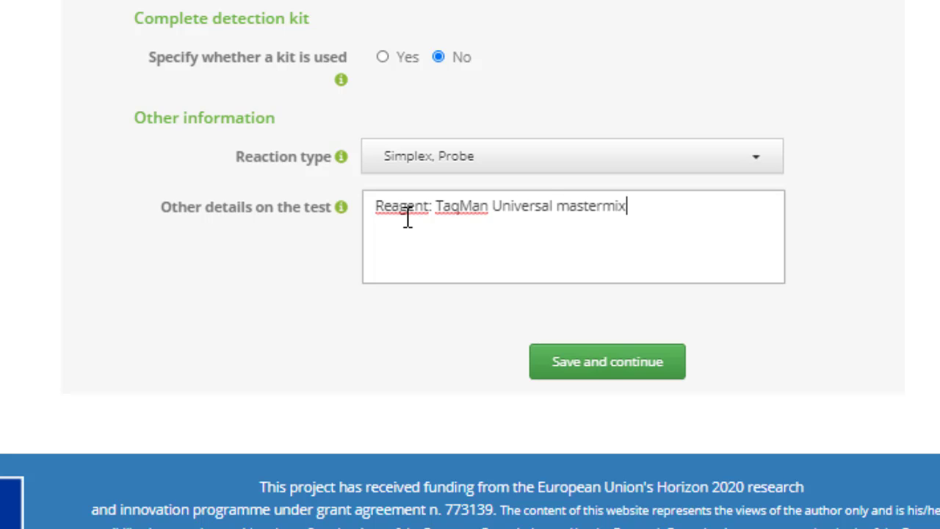
{"action": "left_click", "coordinate": [607, 373]}
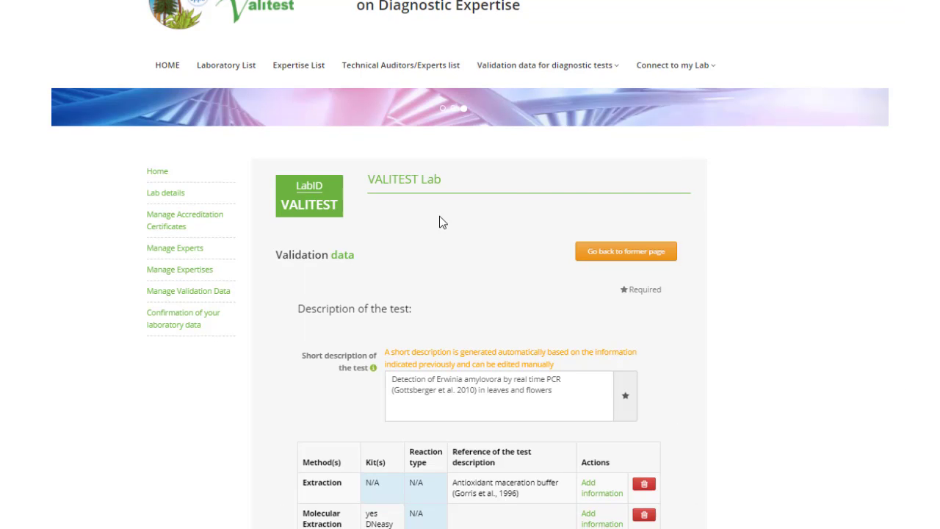
Open the performance criteria information for Erwinia amylovora and enter the analytical sensitivity as 2cfu/pL (100%)
{"action": "scroll", "coordinate": [439, 216], "scroll_direction": "down", "scroll_amount": 3}
{"action": "scroll", "coordinate": [440, 216], "scroll_direction": "down", "scroll_amount": 3}
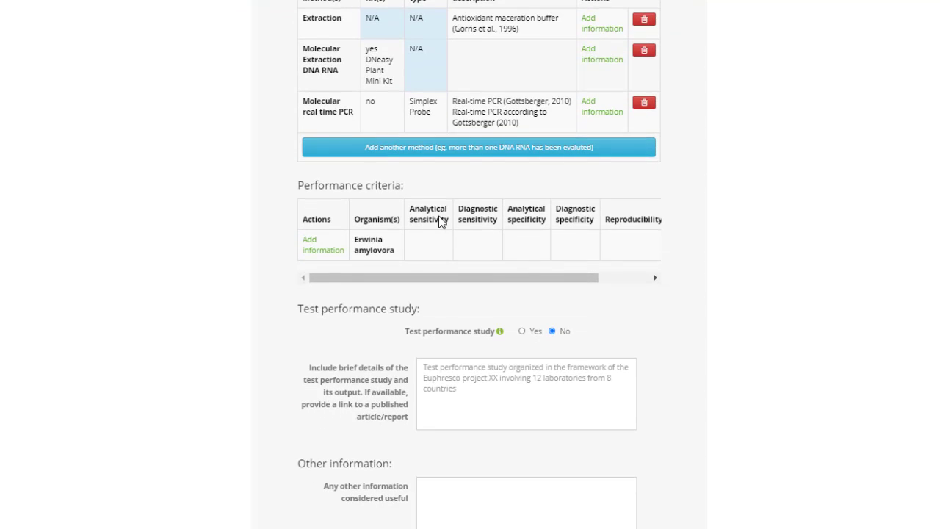
{"action": "scroll", "coordinate": [440, 216], "scroll_direction": "down", "scroll_amount": 1}
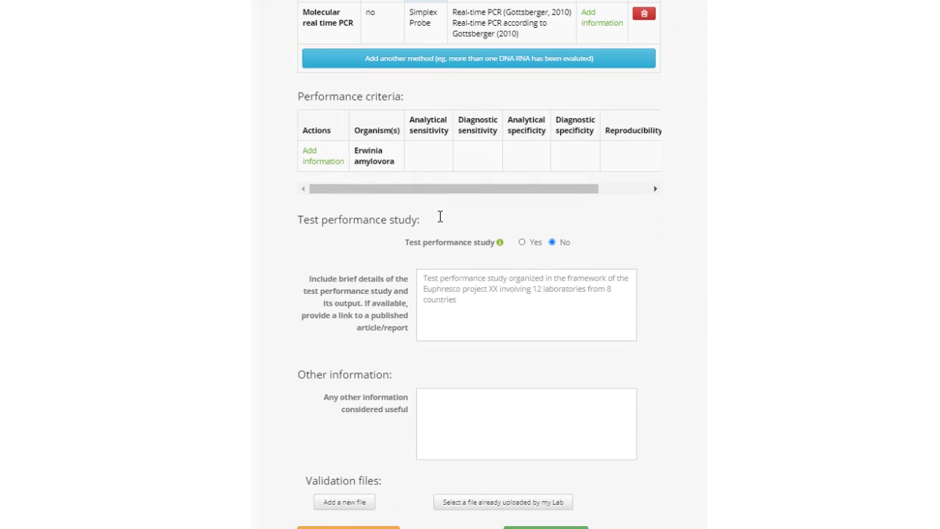
{"action": "left_click", "coordinate": [313, 163]}
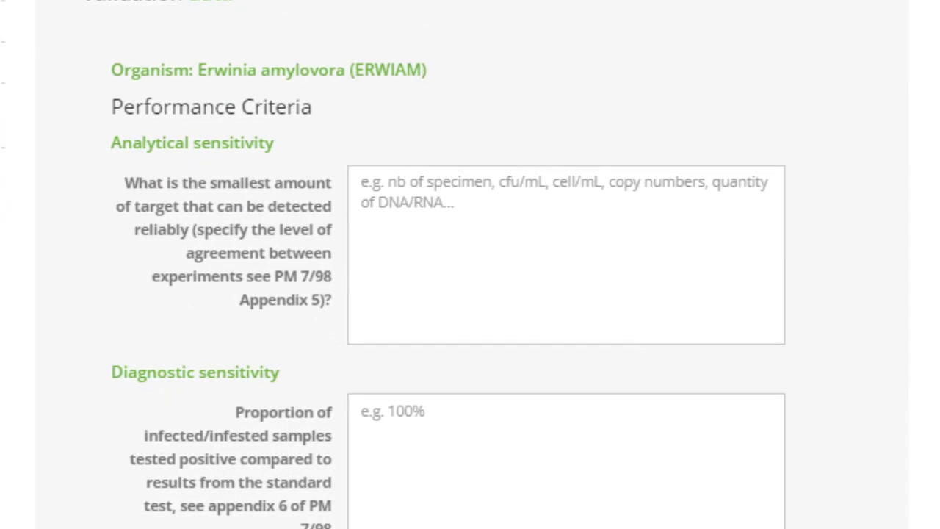
{"action": "left_click", "coordinate": [402, 107]}
{"action": "type", "text": "2cfu/"}
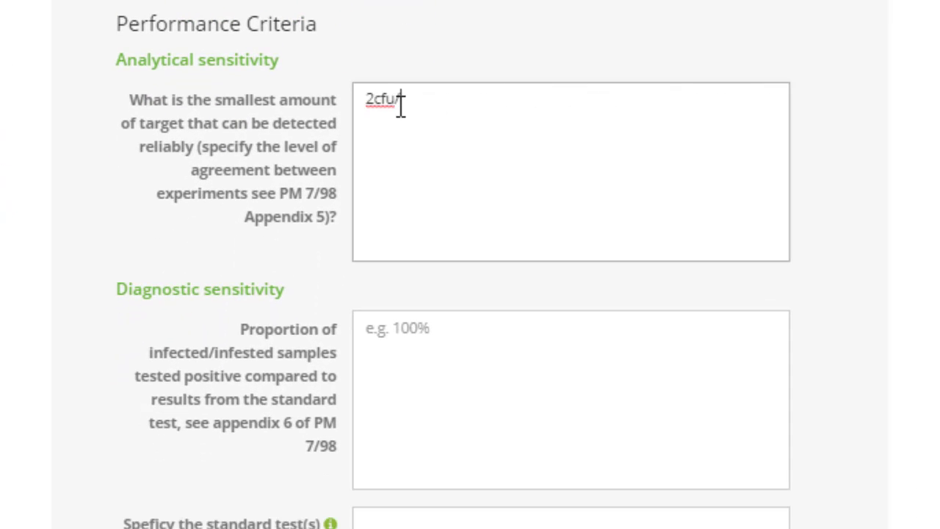
{"action": "type", "text": "pL (100% o"}
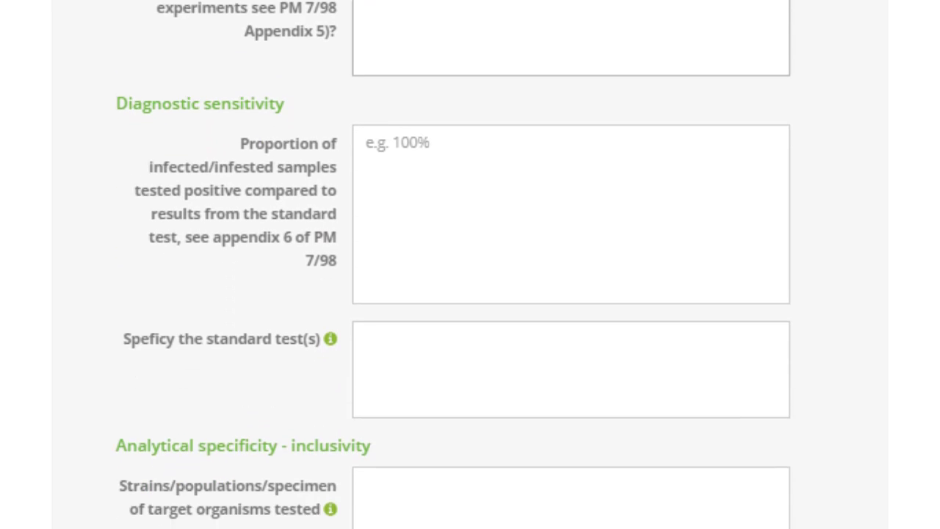
Enter a diagnostic sensitivity of 100% and specify the standard test as Bereswill et al. (1992)
{"action": "left_click", "coordinate": [400, 126]}
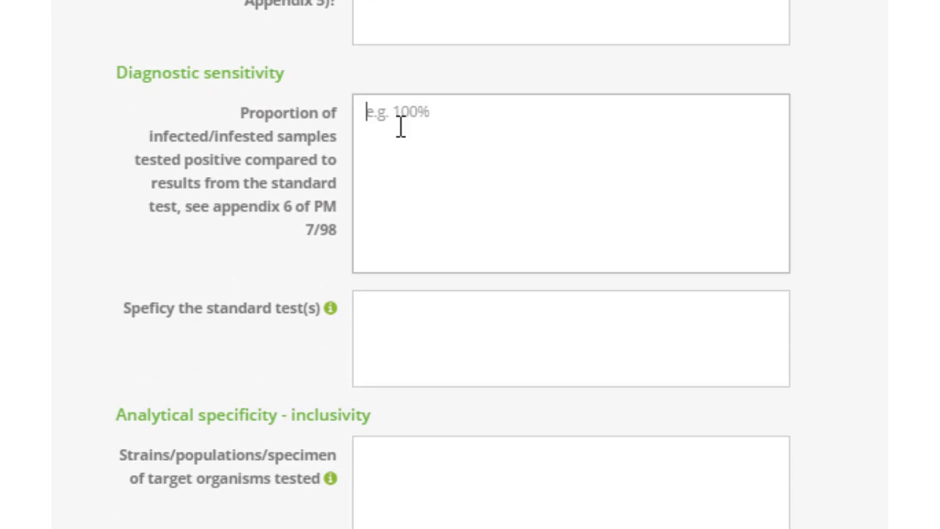
{"action": "type", "text": "100"}
{"action": "mouse_move", "coordinate": [328, 316]}
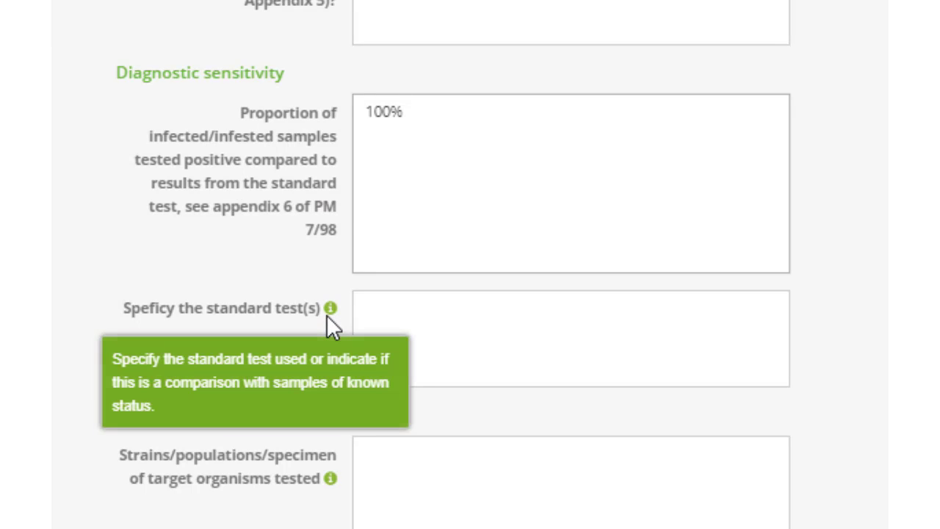
{"action": "left_click", "coordinate": [381, 306]}
{"action": "type", "text": "Bereswill et a"}
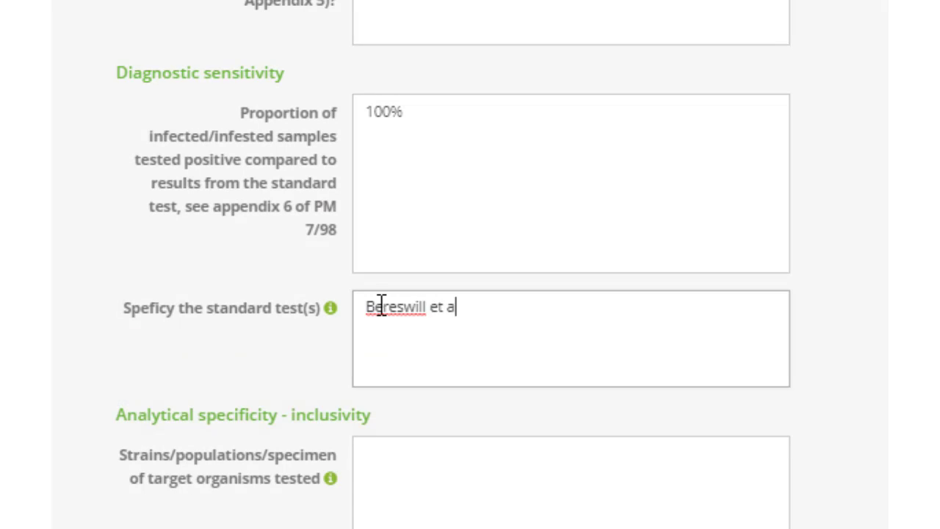
{"action": "type", "text": "l. (1992)"}
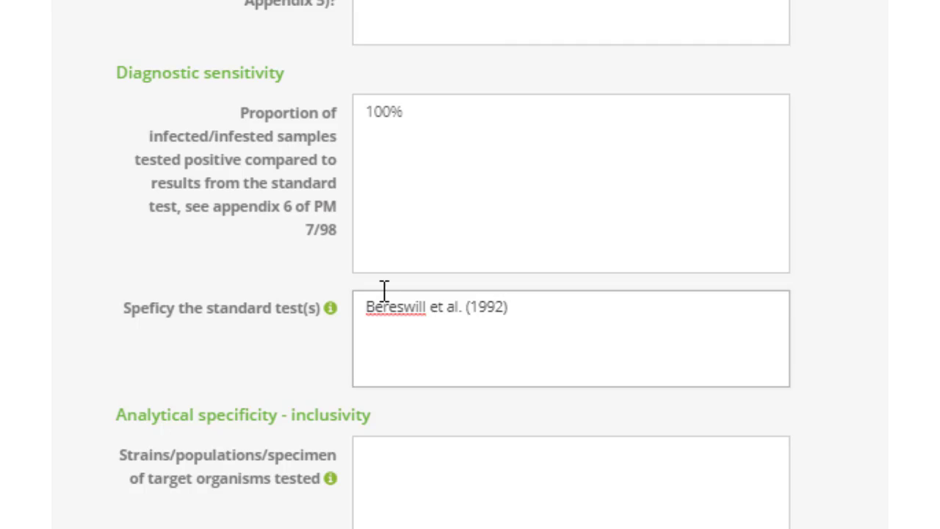
Enter the tested target strains as "Erwinia amylovora (35 strain), Erwinia amylovora subsp. rubi (3 strains) (see report for complete list)" and an inclusivity value of 92%
{"action": "scroll", "coordinate": [383, 292], "scroll_direction": "down", "scroll_amount": 4}
{"action": "mouse_move", "coordinate": [339, 167]}
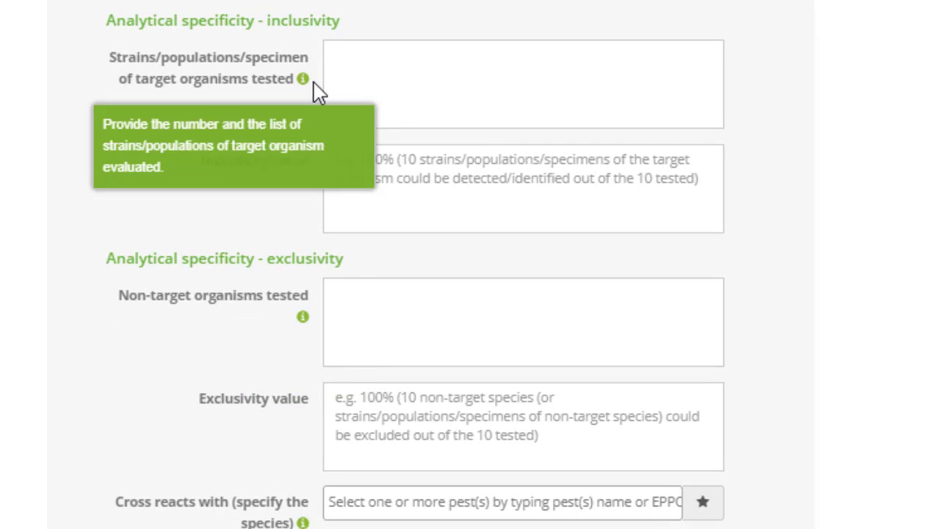
{"action": "left_click", "coordinate": [361, 78]}
{"action": "type", "text": "Erwinia amylovora (35 strain), Erwinia amylovora subsp. rubi (3 strains) (see report for complete list)"}
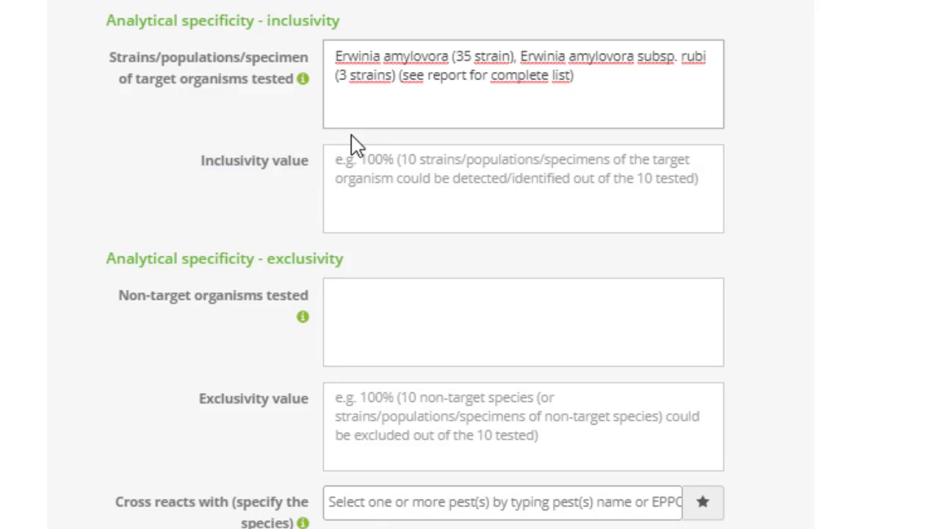
{"action": "left_click", "coordinate": [330, 203]}
{"action": "type", "text": "92"}
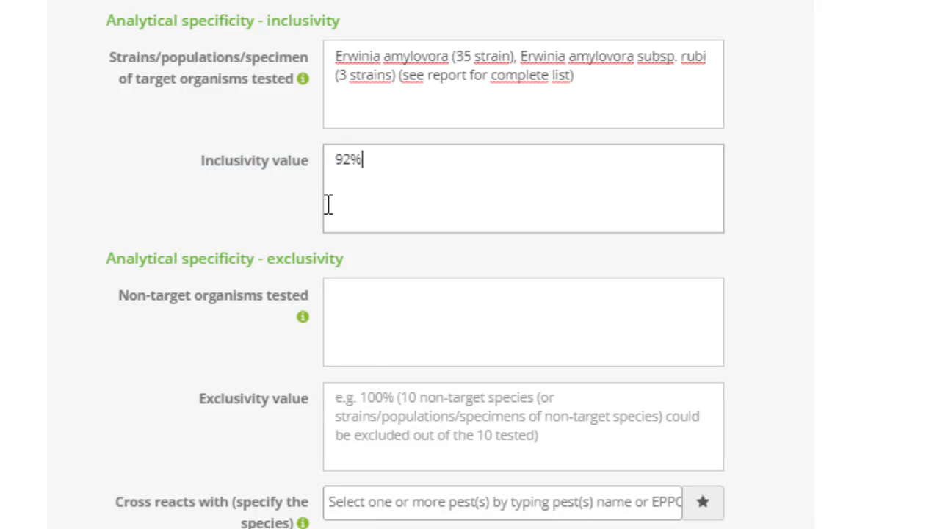
Enter the non-target organisms as "Erwinia billingiae (6), Erwinia gerundensis (6), Erwinia piriflorinigrans (8), Erwinia pyrifoliae (10)" and an exclusivity value of 90%
{"action": "mouse_move", "coordinate": [304, 319]}
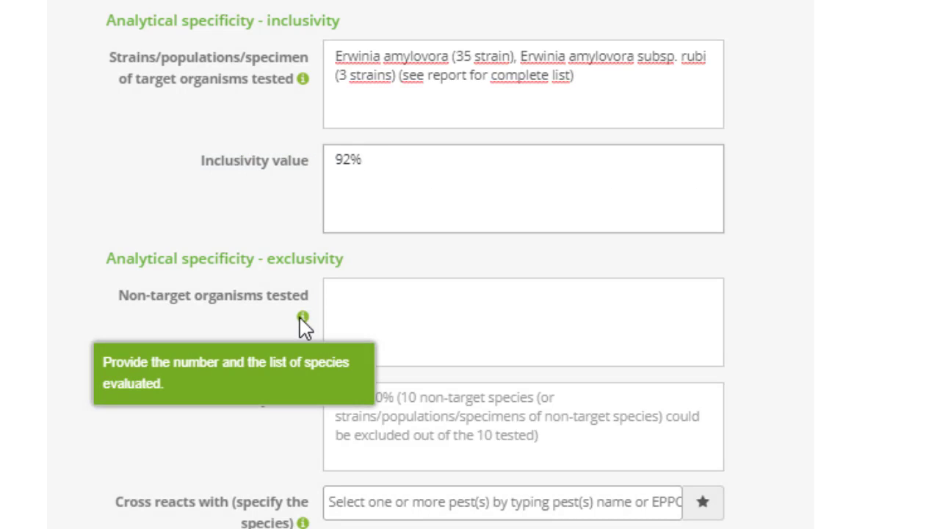
{"action": "left_click", "coordinate": [332, 300]}
{"action": "type", "text": "Erwinia billingiae (4), Erwinia gerundensis (4), Erwinia piriflorinigrans (8), Erwinia pyrifoliae (10)"}
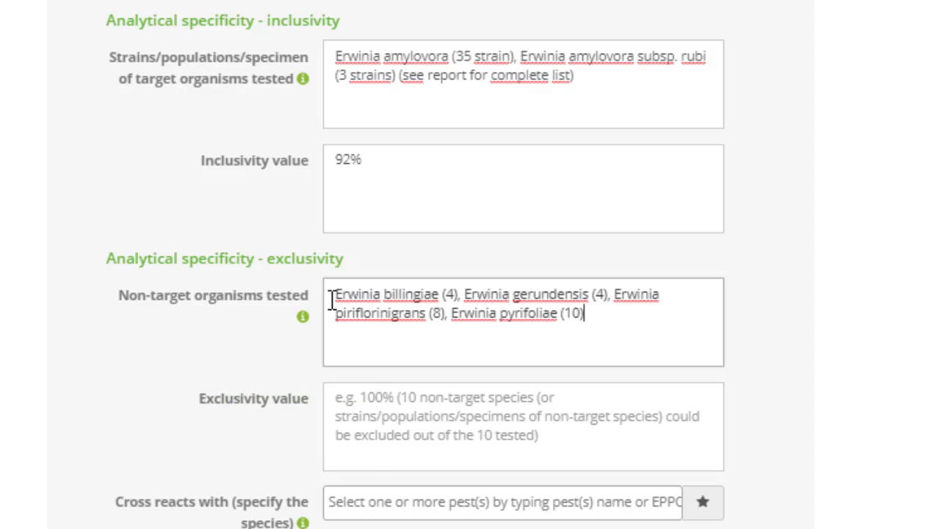
{"action": "scroll", "coordinate": [338, 316], "scroll_direction": "down", "scroll_amount": 3}
{"action": "left_click", "coordinate": [370, 137]}
{"action": "type", "text": "9"}
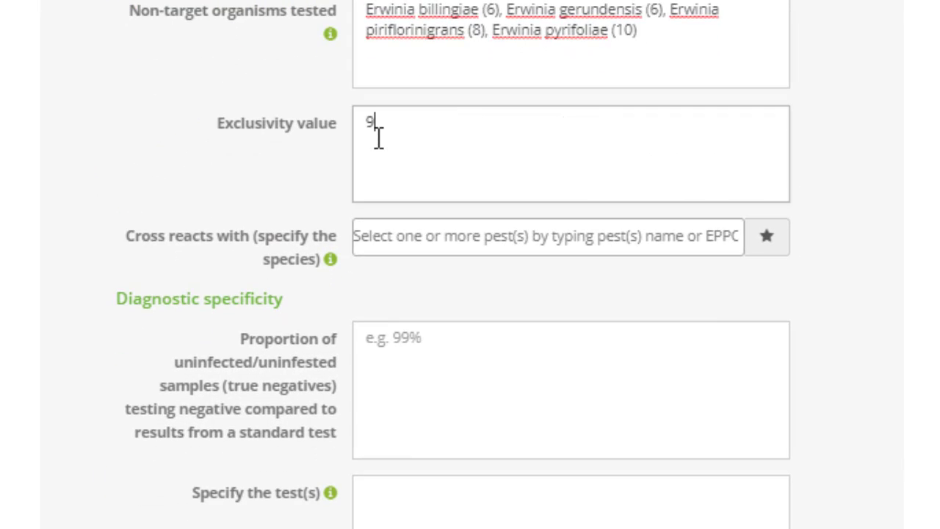
{"action": "type", "text": "0%"}
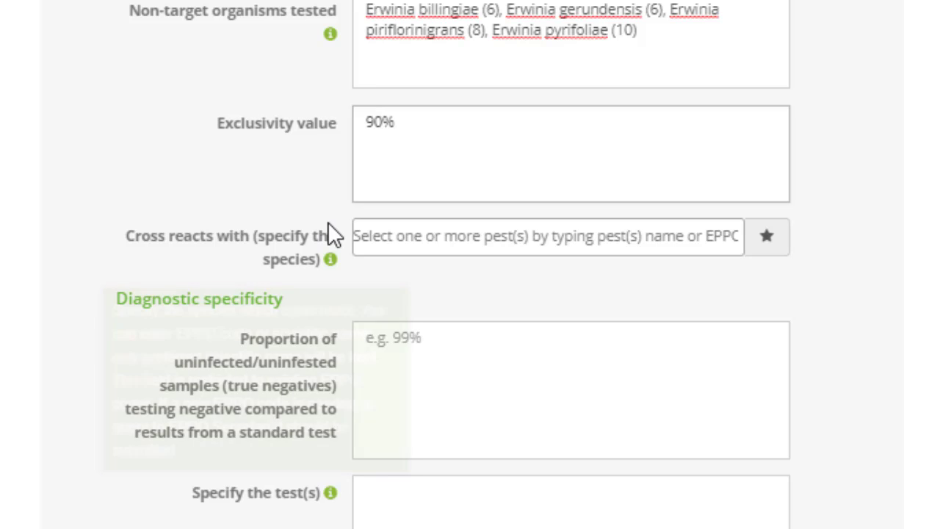
Specify Erwinia pyrifoliae (ERWIPY) as the species the test cross-reacts with
{"action": "mouse_move", "coordinate": [328, 250]}
{"action": "left_click", "coordinate": [379, 235]}
{"action": "type", "text": "erwinia pyr"}
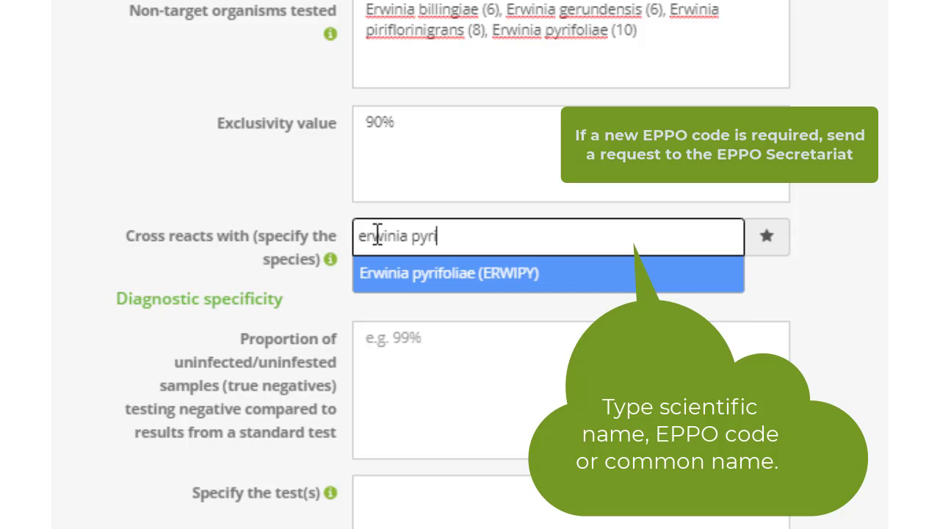
{"action": "type", "text": "i"}
{"action": "left_click", "coordinate": [384, 277]}
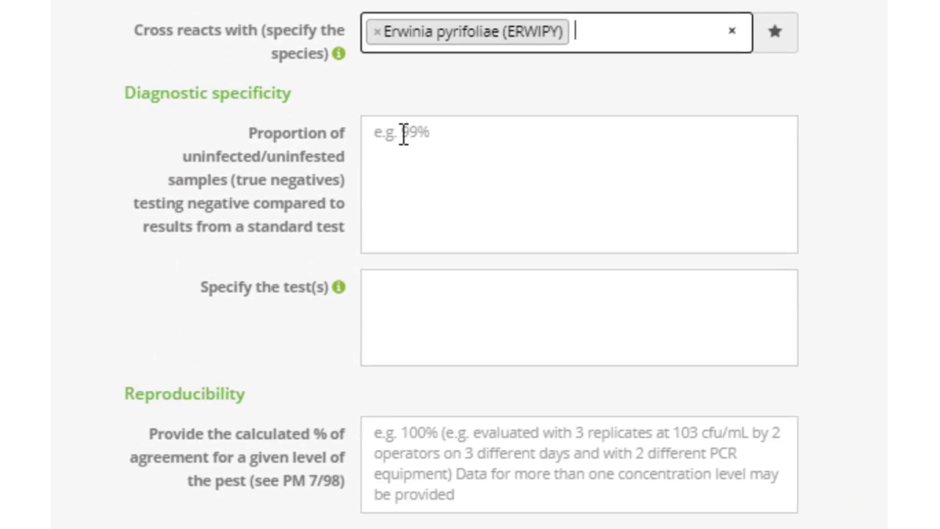
Enter a diagnostic specificity of 100% and specify the comparison test as "Bereswill et al. (1992)"
{"action": "left_click", "coordinate": [402, 66]}
{"action": "type", "text": "100"}
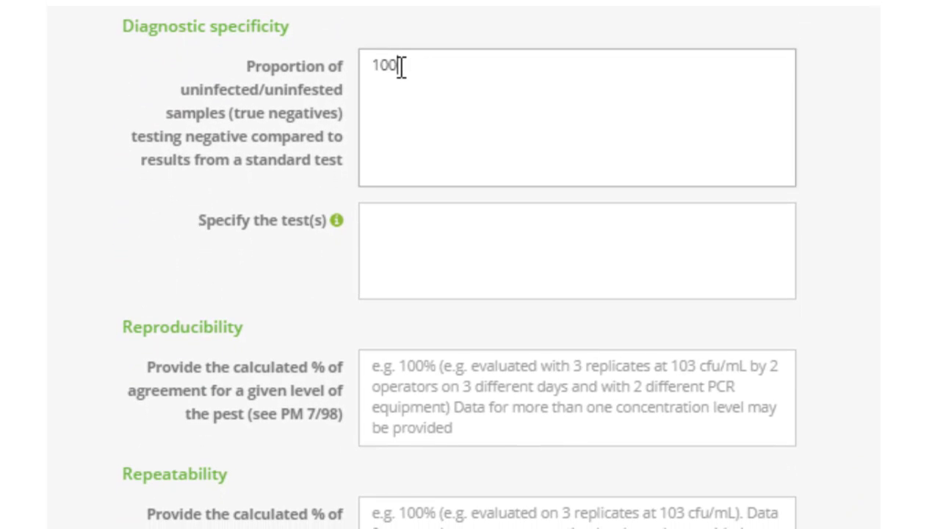
{"action": "type", "text": "%"}
{"action": "mouse_move", "coordinate": [332, 217]}
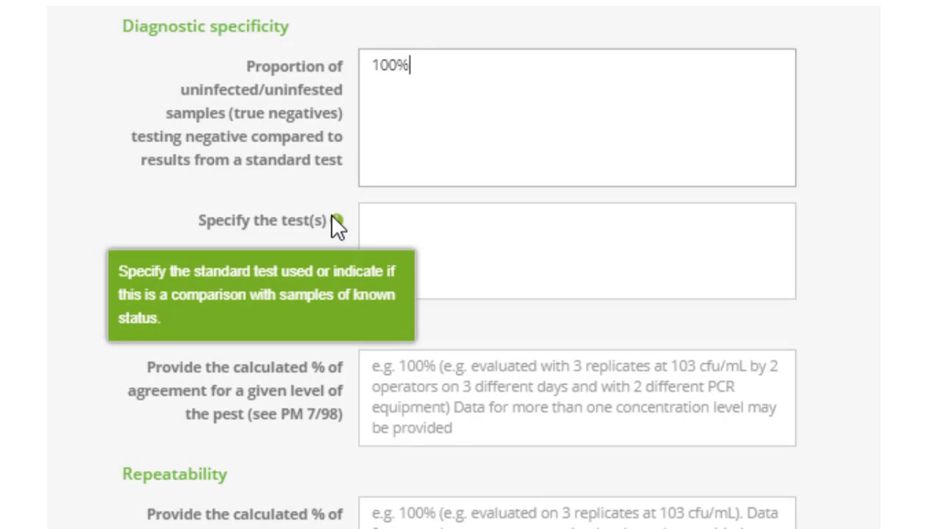
{"action": "left_click", "coordinate": [391, 222]}
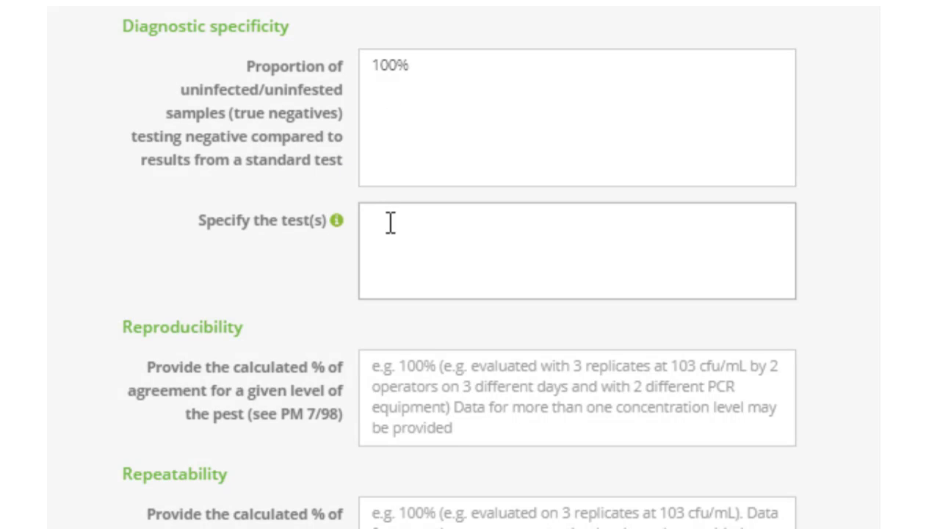
{"action": "type", "text": "Bereswill et al. (1992"}
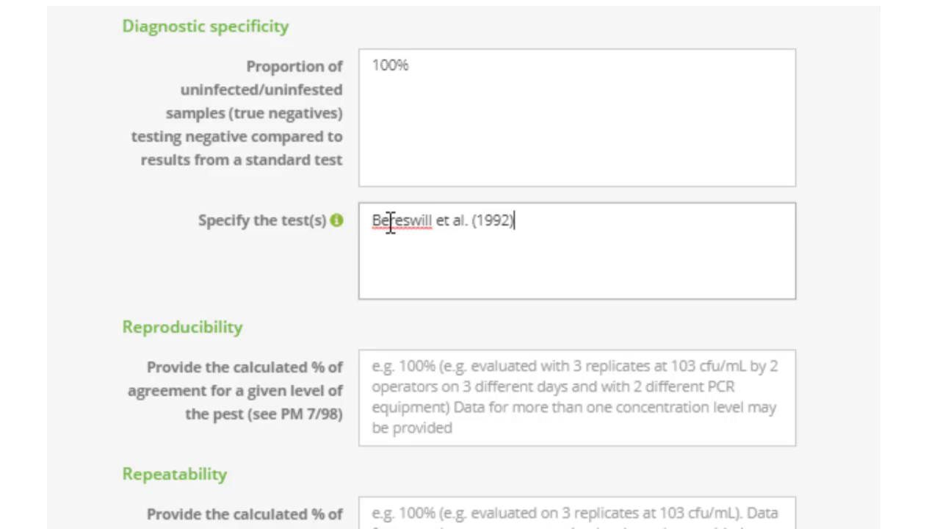
Enter the reproducibility agreement as "100% (2 operators, 2 different days)"
{"action": "scroll", "coordinate": [390, 224], "scroll_direction": "down", "scroll_amount": 3}
{"action": "left_click", "coordinate": [388, 159]}
{"action": "type", "text": "100%"}
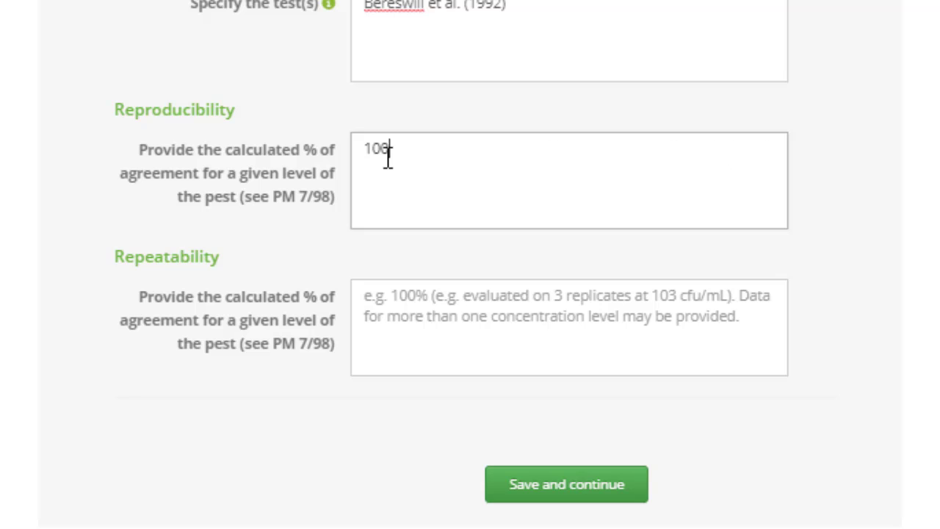
{"action": "type", "text": " (2 operat"}
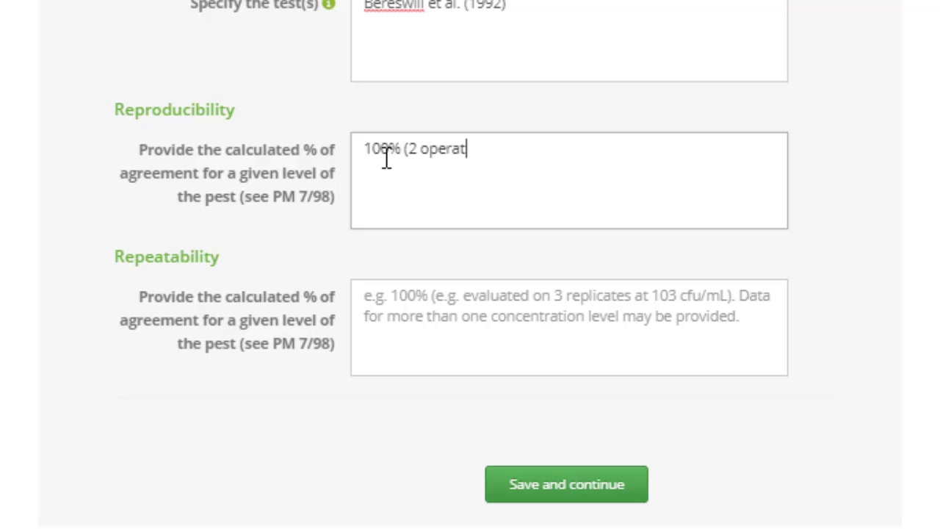
{"action": "type", "text": "ors, 2 different da"}
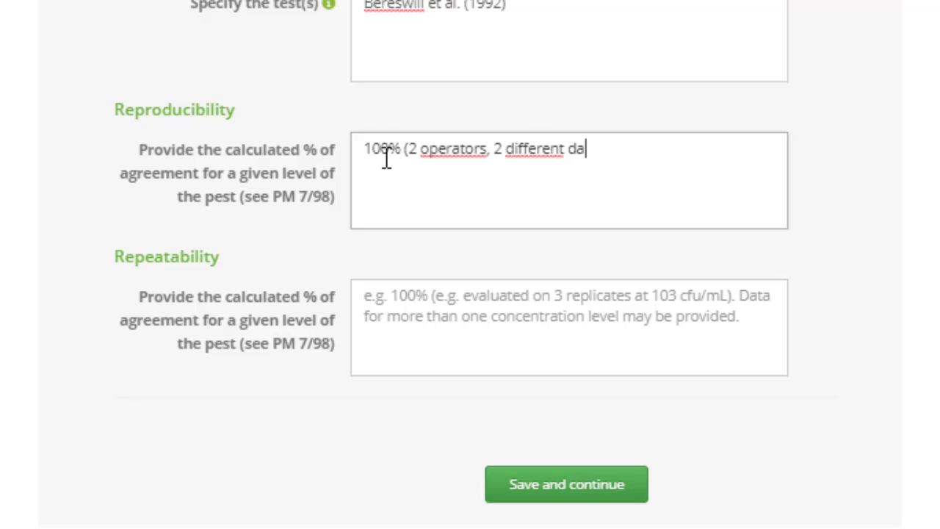
{"action": "type", "text": "ys)"}
Enter the repeatability agreement as "100% (3 replicates at 2 cfu/uL)" and save the performance criteria
{"action": "left_click", "coordinate": [421, 299]}
{"action": "type", "text": "1"}
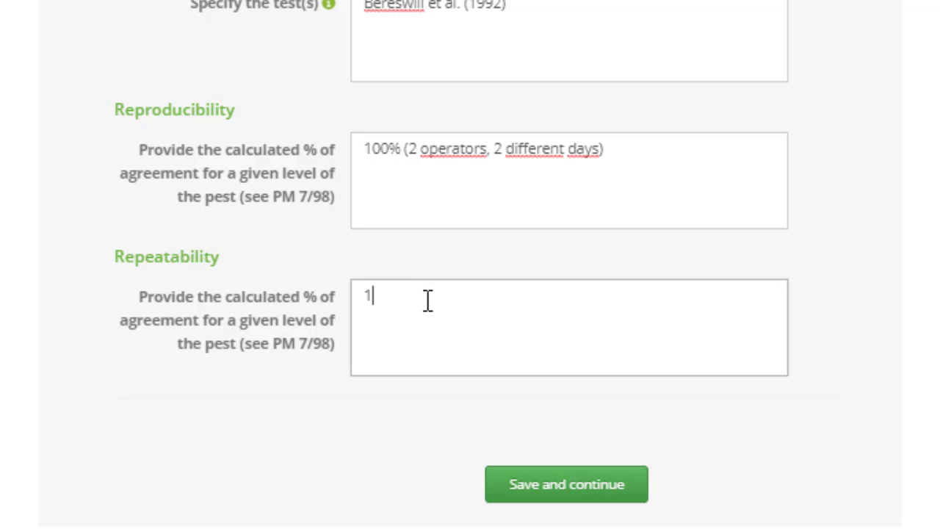
{"action": "type", "text": "00% (3 replicates at 2 "}
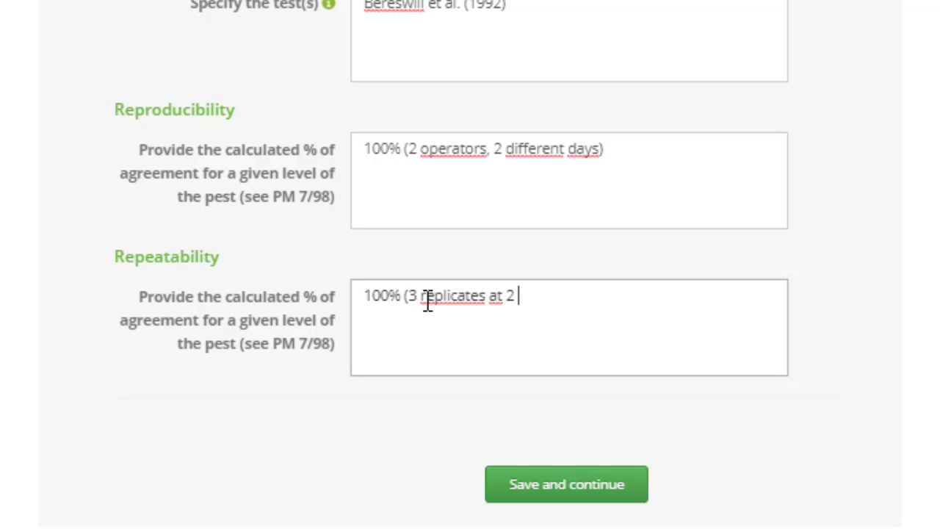
{"action": "type", "text": "cfu/uL)"}
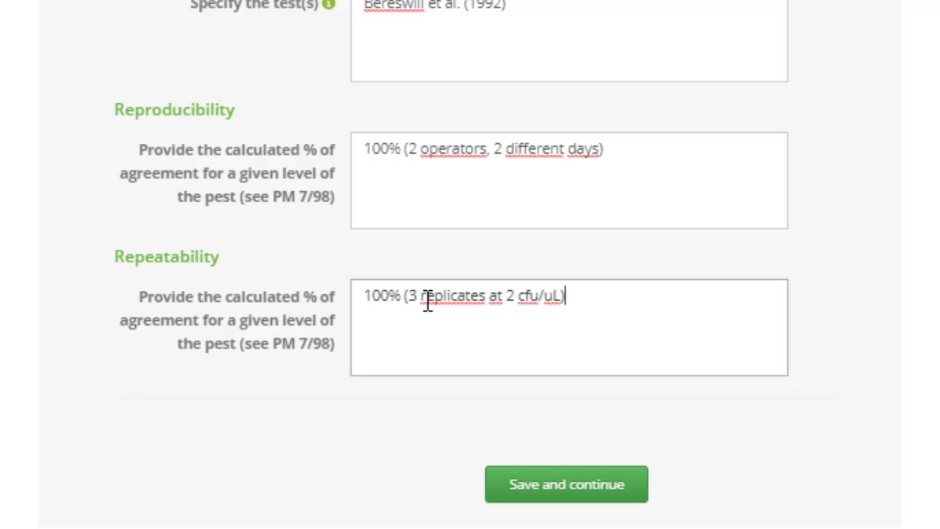
{"action": "left_click", "coordinate": [603, 494]}
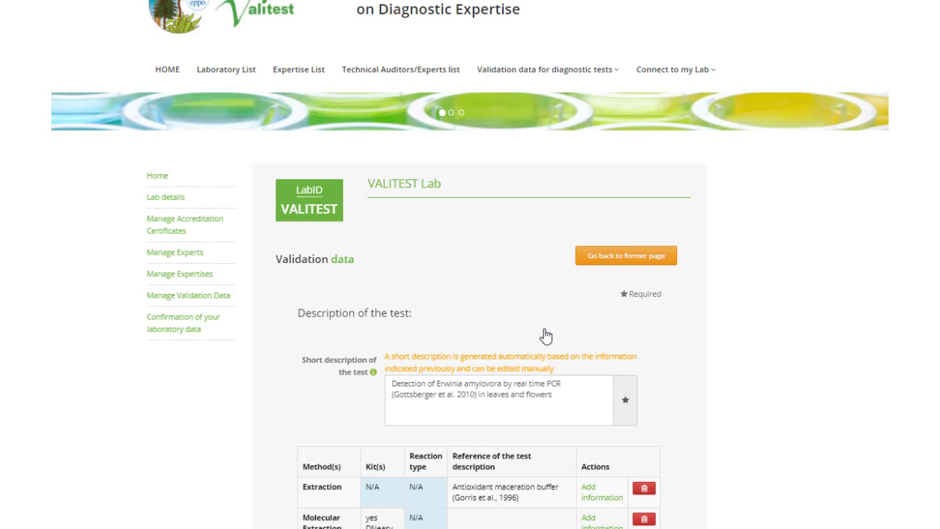
Mark the test performance study as No and enter "Preliminary study for TPS organisation" as other useful information
{"action": "scroll", "coordinate": [548, 332], "scroll_direction": "down", "scroll_amount": 8}
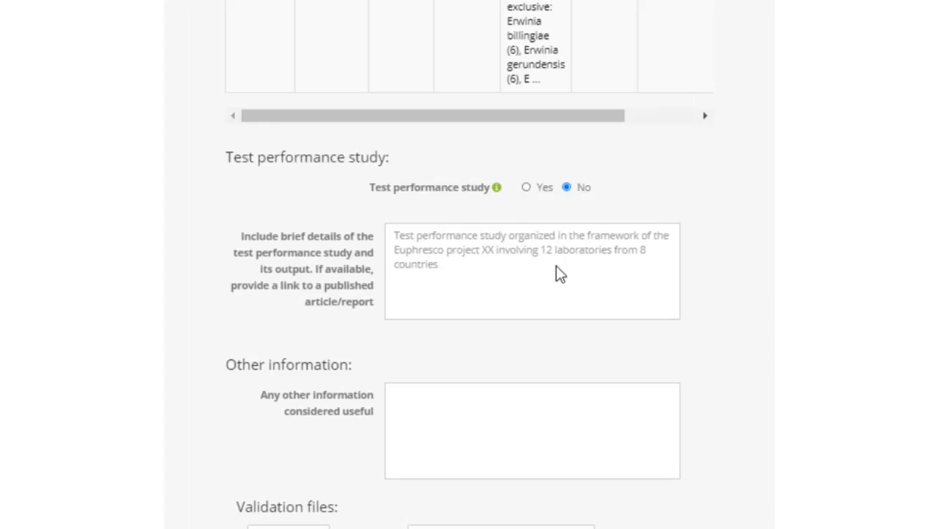
{"action": "mouse_move", "coordinate": [500, 266]}
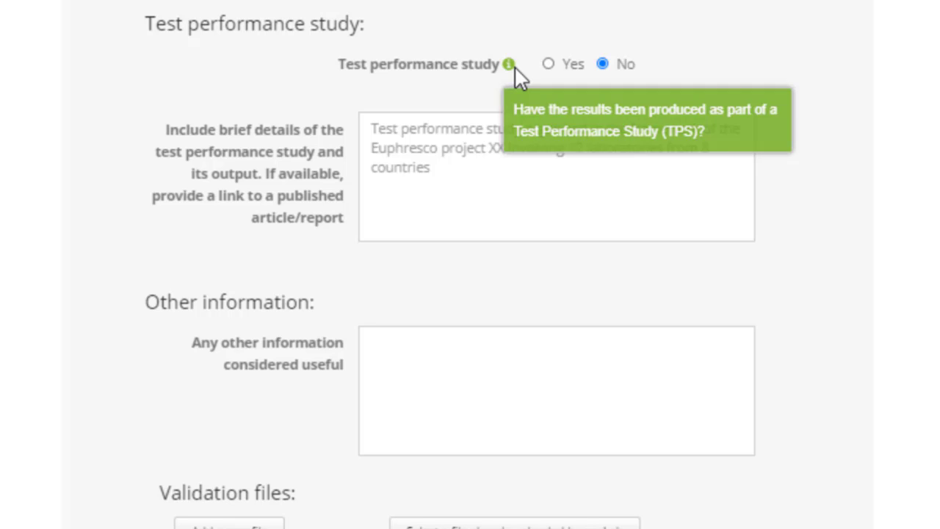
{"action": "left_click", "coordinate": [551, 66]}
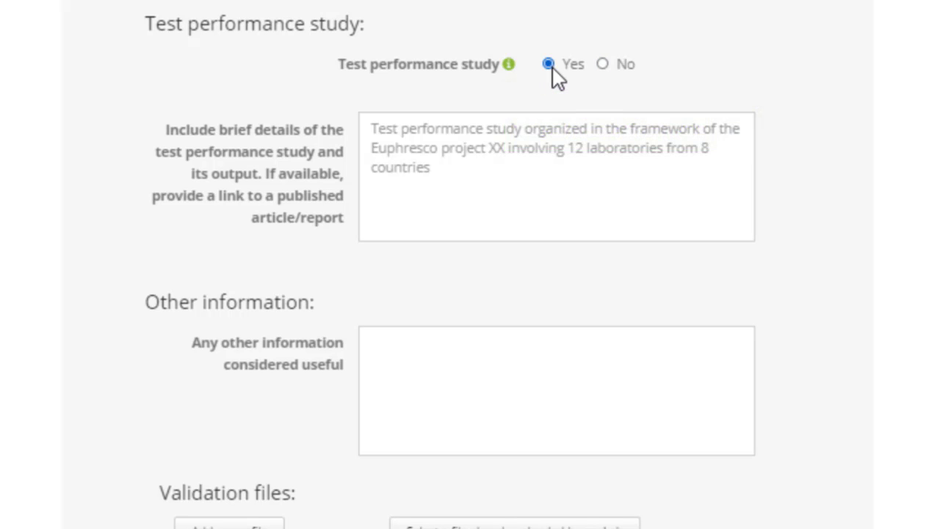
{"action": "left_click", "coordinate": [606, 66]}
{"action": "key", "text": "Tab"}
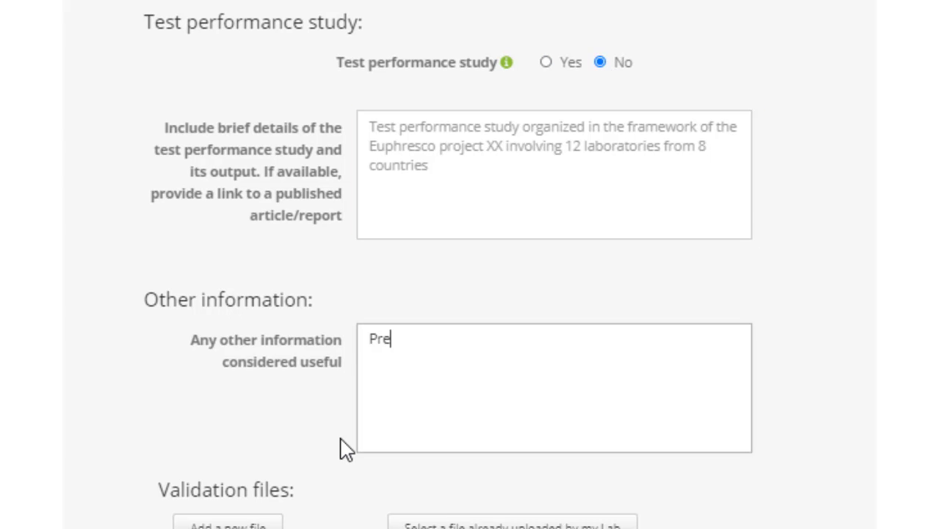
{"action": "type", "text": "Preliminary stu"}
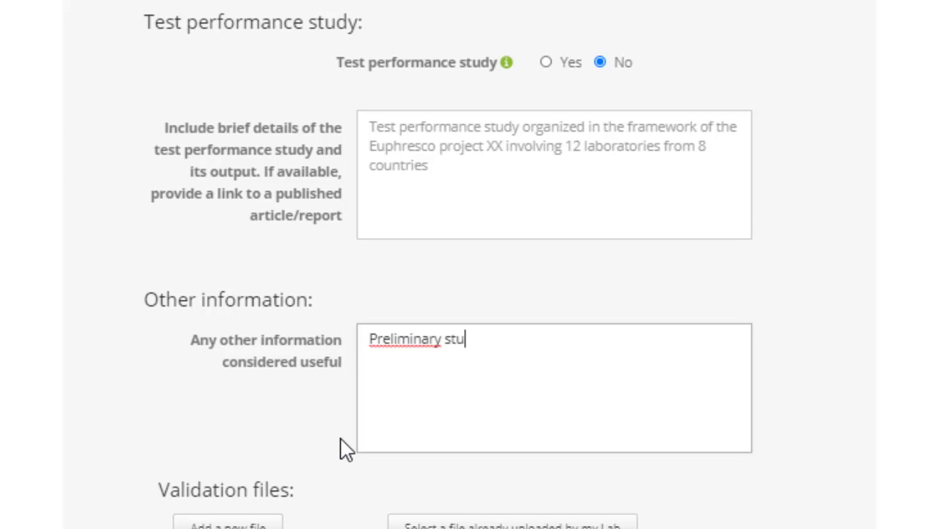
{"action": "type", "text": "dy for TPS"}
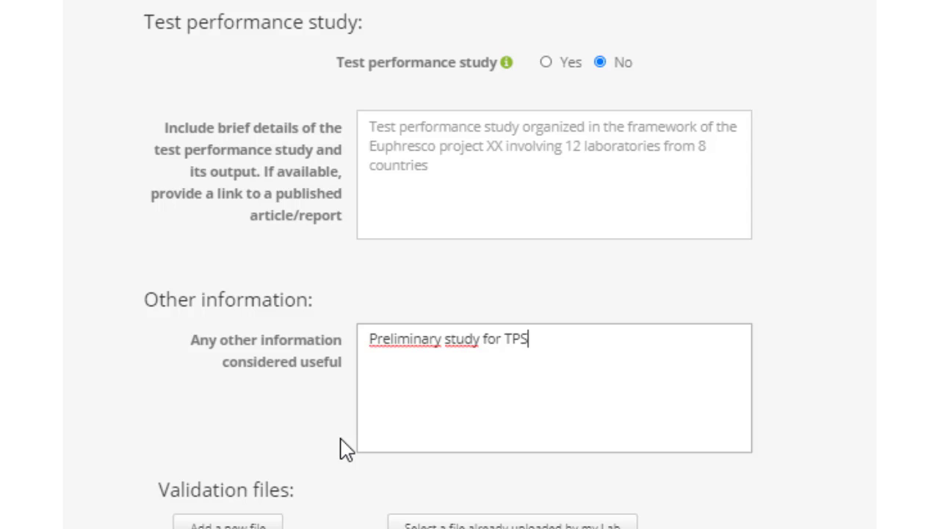
{"action": "type", "text": " organisation"}
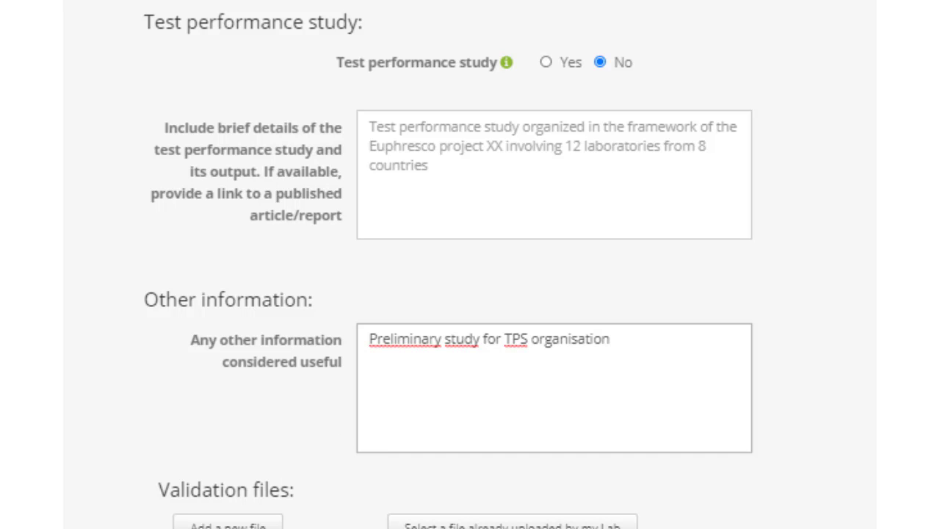
{"action": "key", "text": "Tab"}
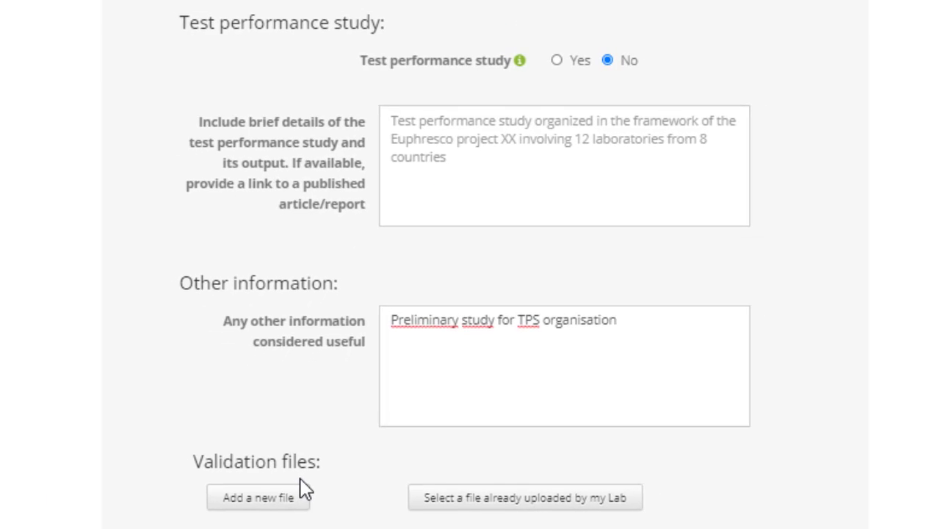
Upload Valitest report.pdf from the Documents folder as a validation file with the title "Valitest report"
{"action": "left_click", "coordinate": [353, 341]}
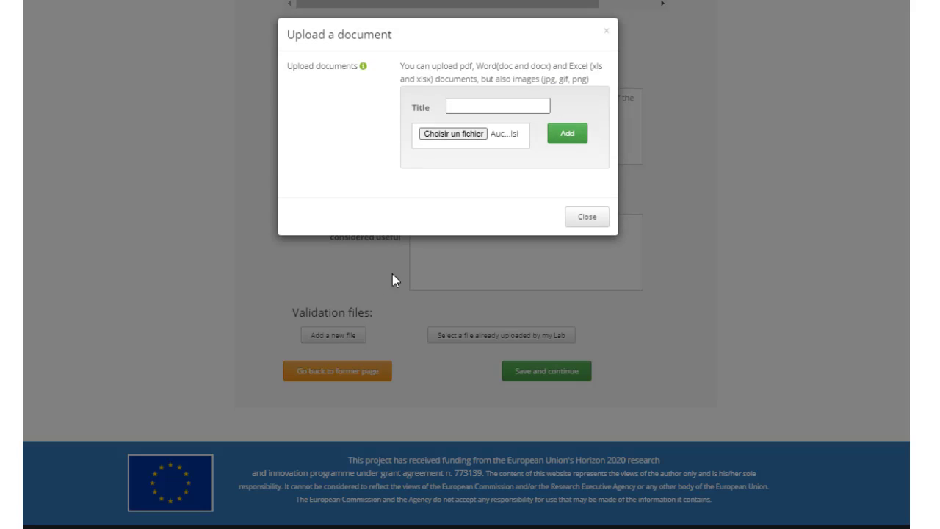
{"action": "left_click", "coordinate": [476, 137]}
{"action": "left_click", "coordinate": [154, 201]}
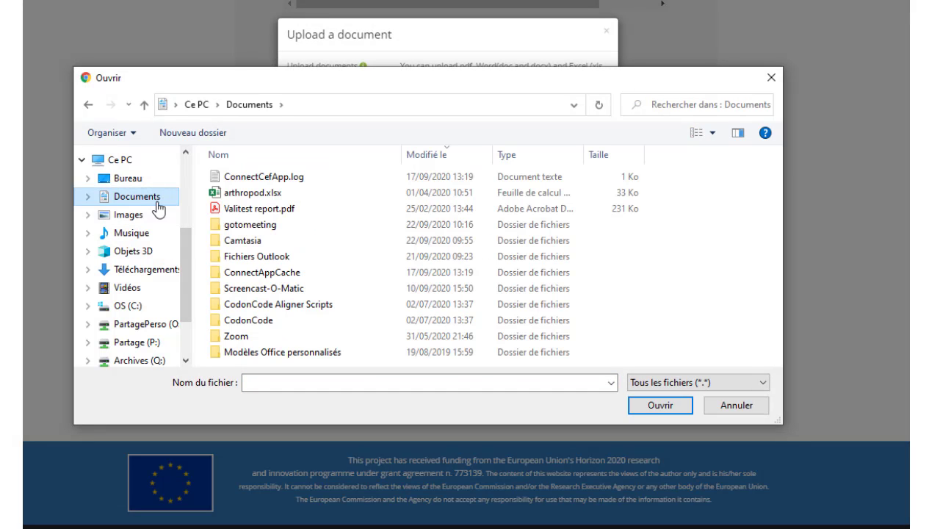
{"action": "double_click", "coordinate": [257, 207]}
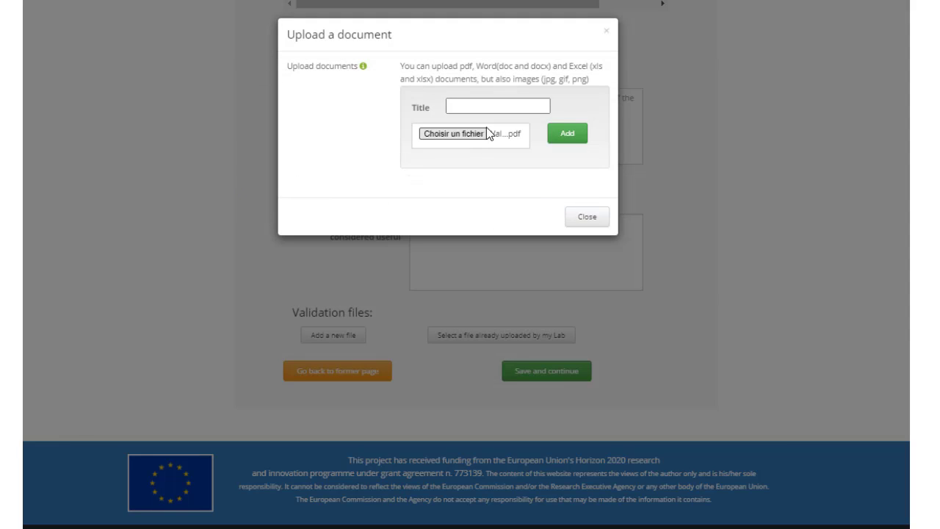
{"action": "left_click", "coordinate": [498, 108]}
{"action": "type", "text": "Va"}
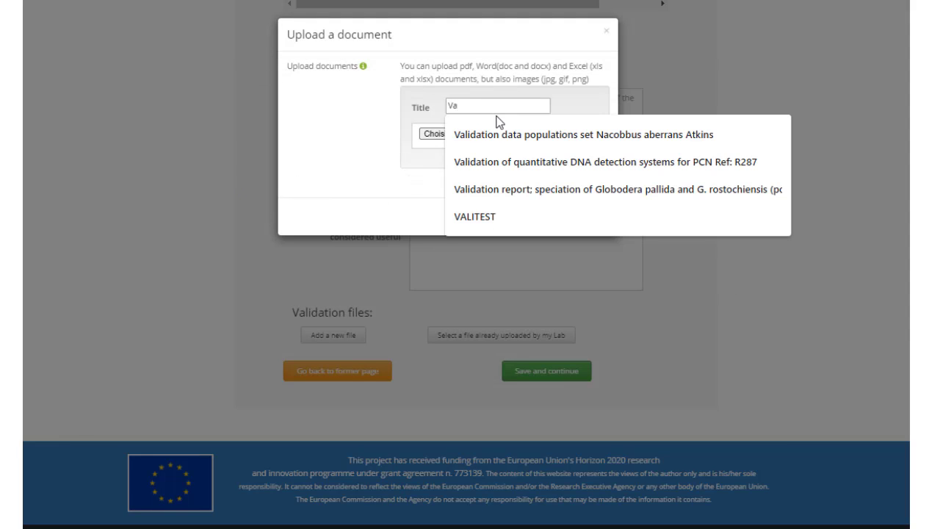
{"action": "type", "text": "t report"}
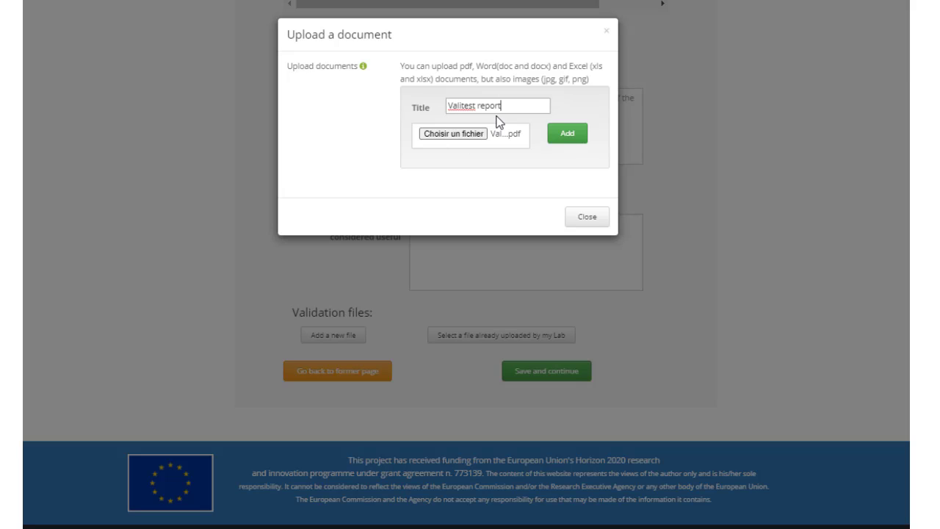
{"action": "left_click", "coordinate": [566, 135]}
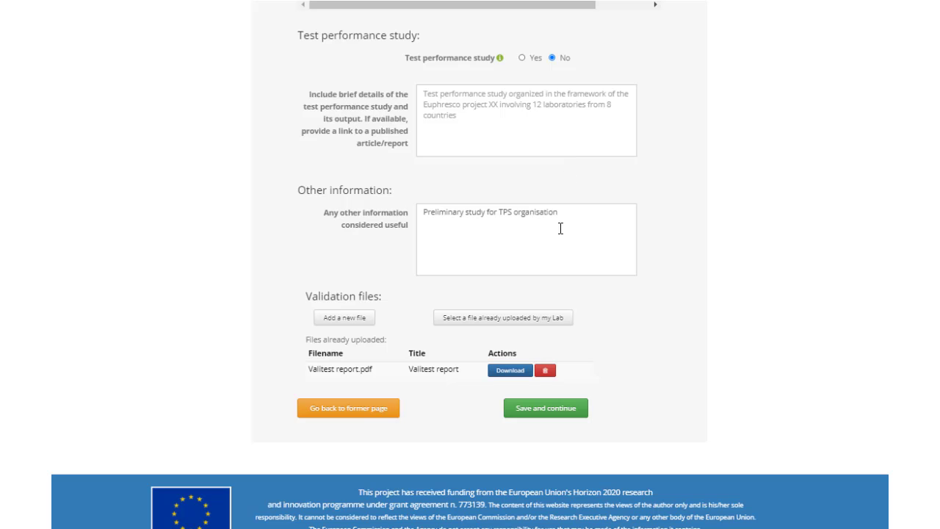
Save the validation data and make it visible in the 'Validation data for diagnostic tests' section of the EPPO Diagnostic database
{"action": "left_click", "coordinate": [544, 415]}
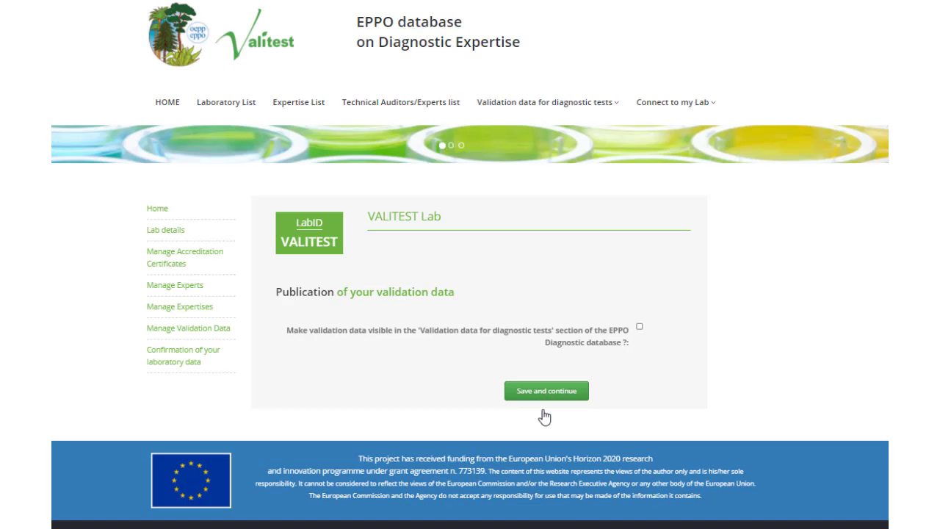
{"action": "left_click", "coordinate": [639, 327]}
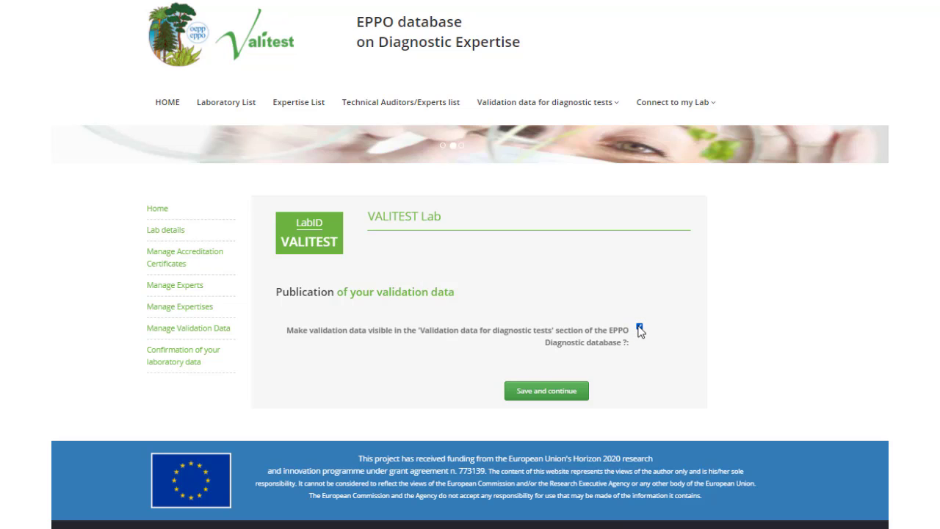
{"action": "left_click", "coordinate": [551, 393]}
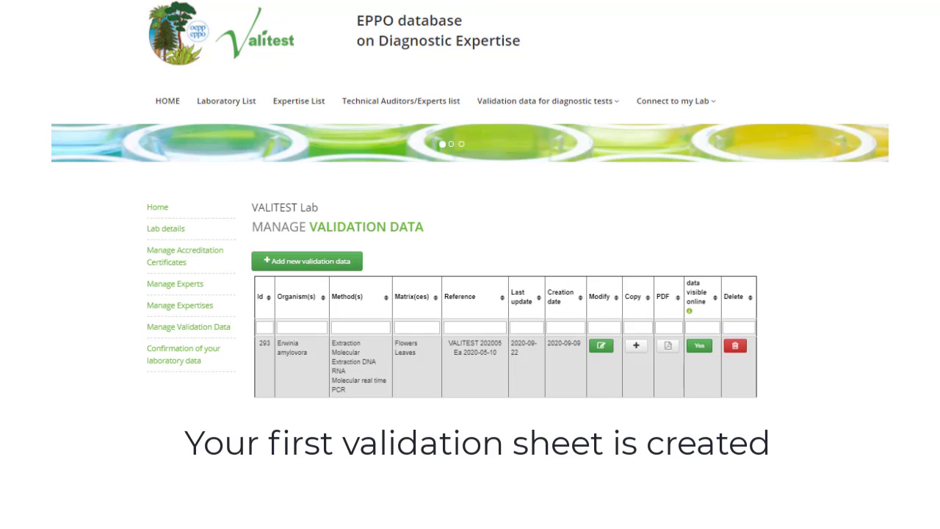